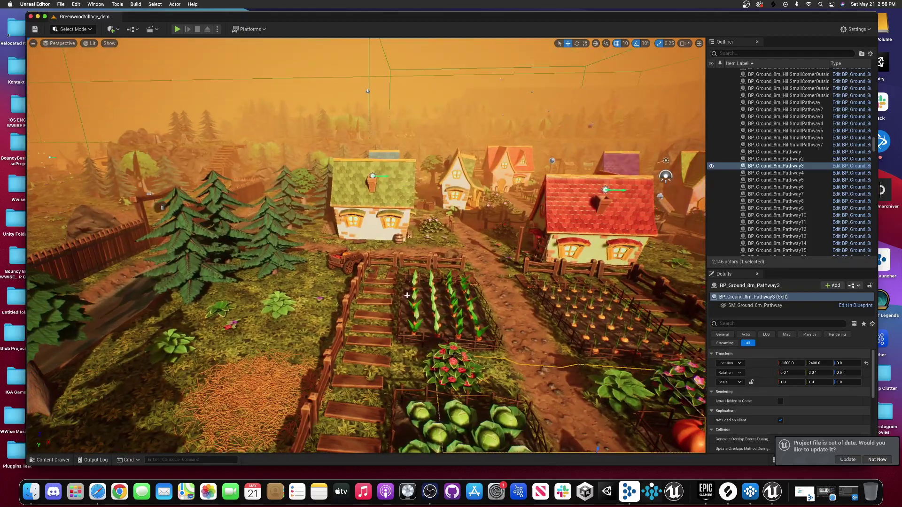
Step: Survey the village houses, vegetable plots and surrounding farm paths in the level
{"action": "key", "text": "s"}
{"action": "right_click_drag", "start_coordinate": [309, 345], "coordinate": [310, 323]}
{"action": "key", "text": "w"}
{"action": "key", "text": "s"}
{"action": "key", "text": "s"}
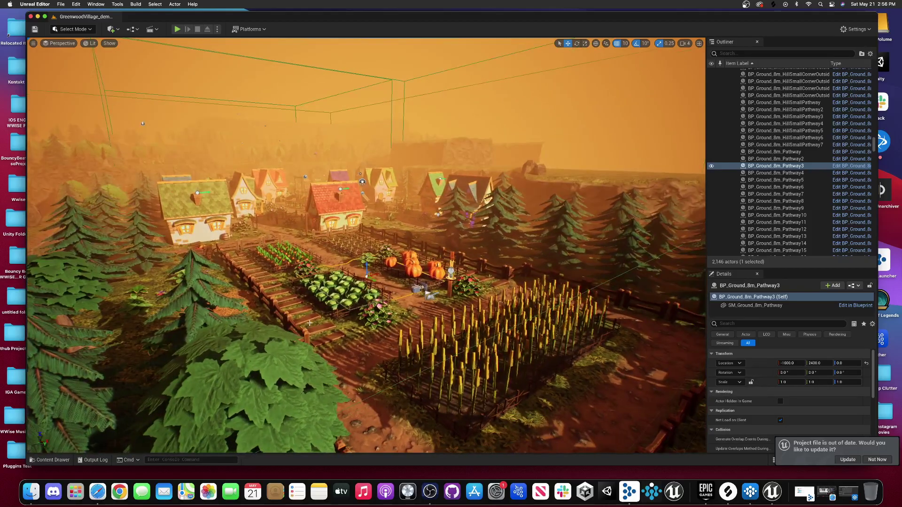
{"action": "key", "text": "w"}
{"action": "right_click_drag", "start_coordinate": [321, 286], "coordinate": [354, 308]}
{"action": "right_click_drag", "start_coordinate": [318, 199], "coordinate": [321, 191]}
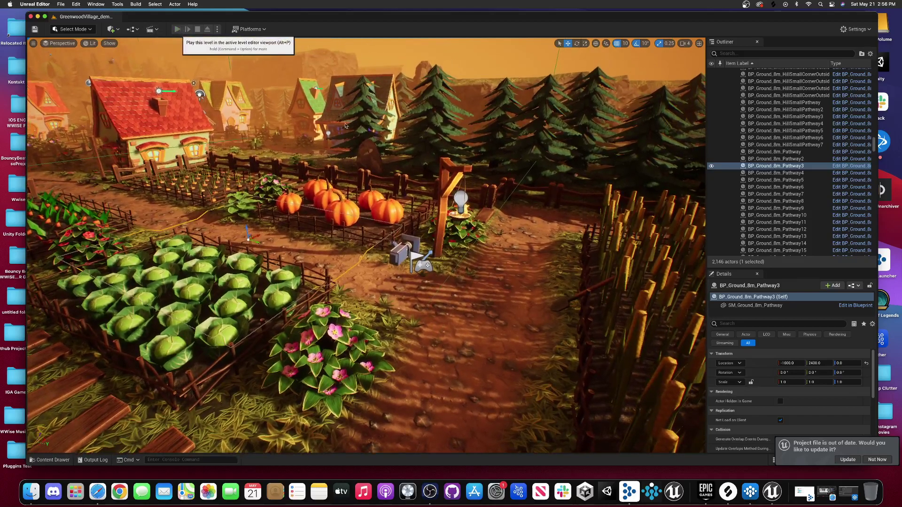
Step: Play the level and run the character past the vegetable plots and through the village
{"action": "left_click", "coordinate": [177, 29]}
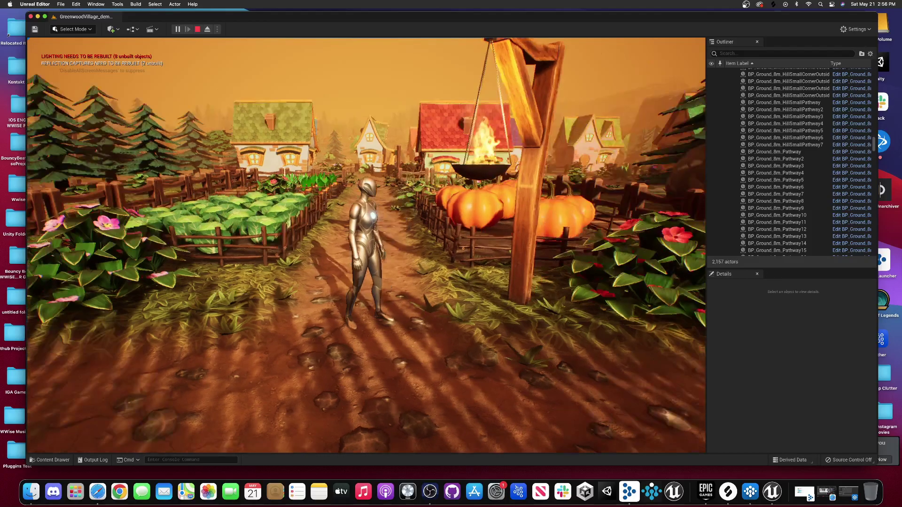
{"action": "key", "text": "w"}
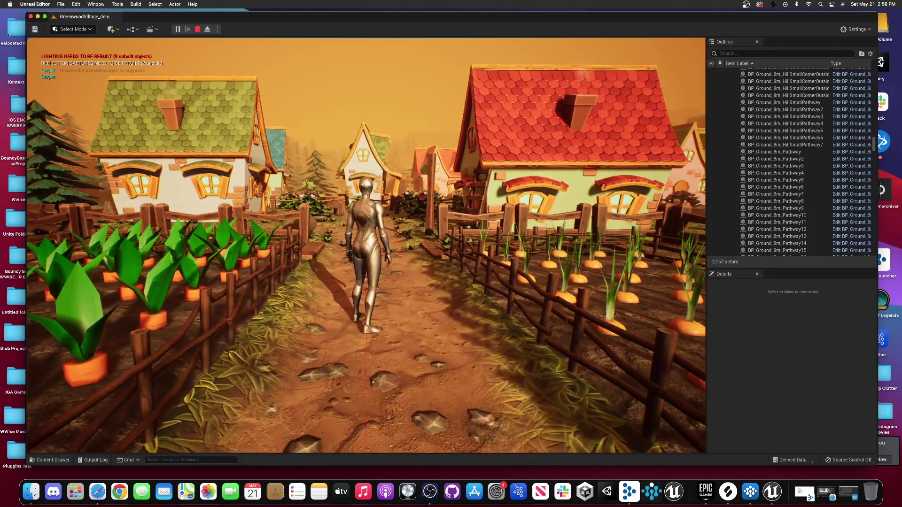
{"action": "key", "text": "w"}
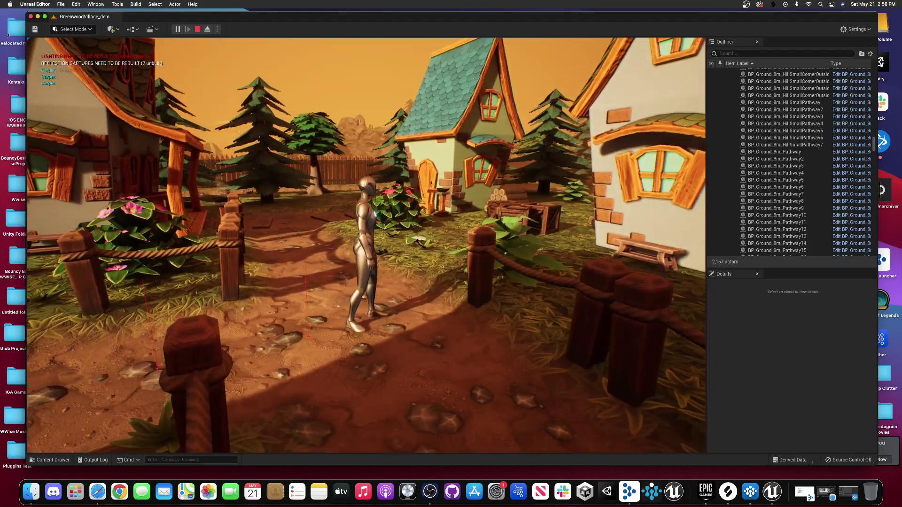
{"action": "key", "text": "w"}
{"action": "key", "text": "a"}
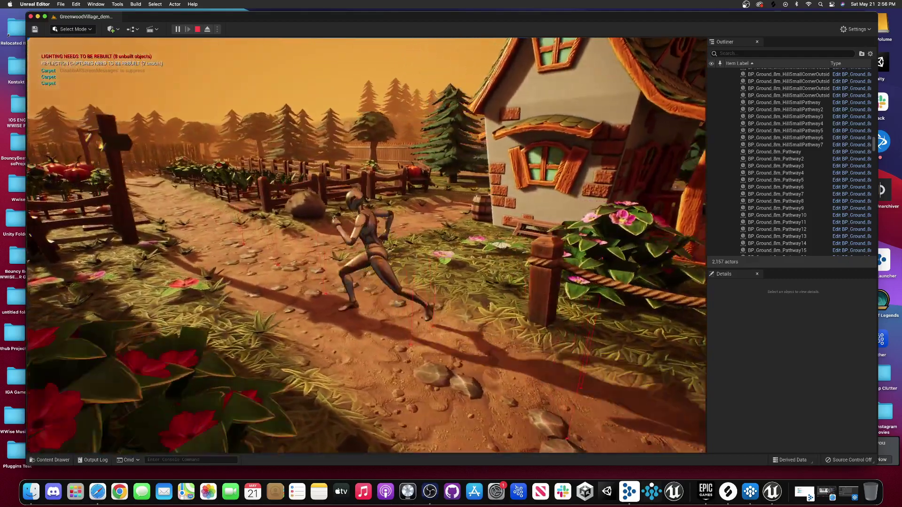
{"action": "key", "text": "w"}
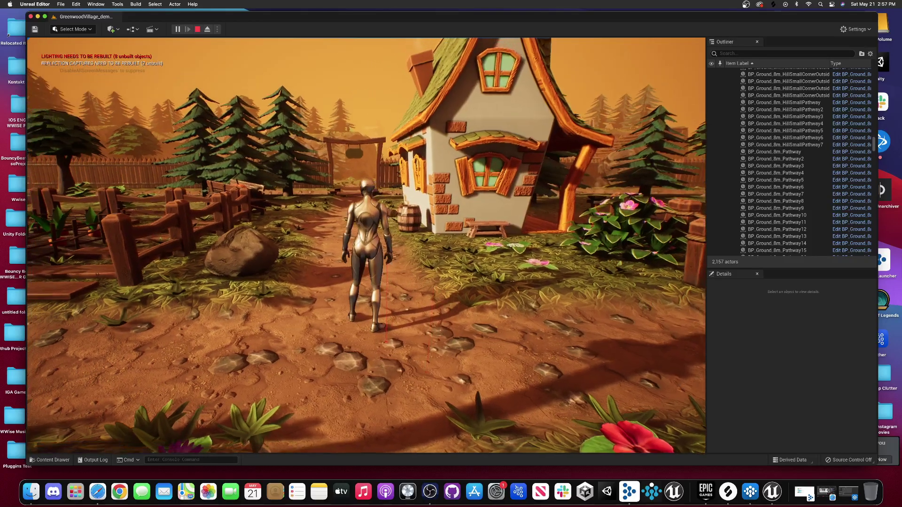
{"action": "key", "text": "w"}
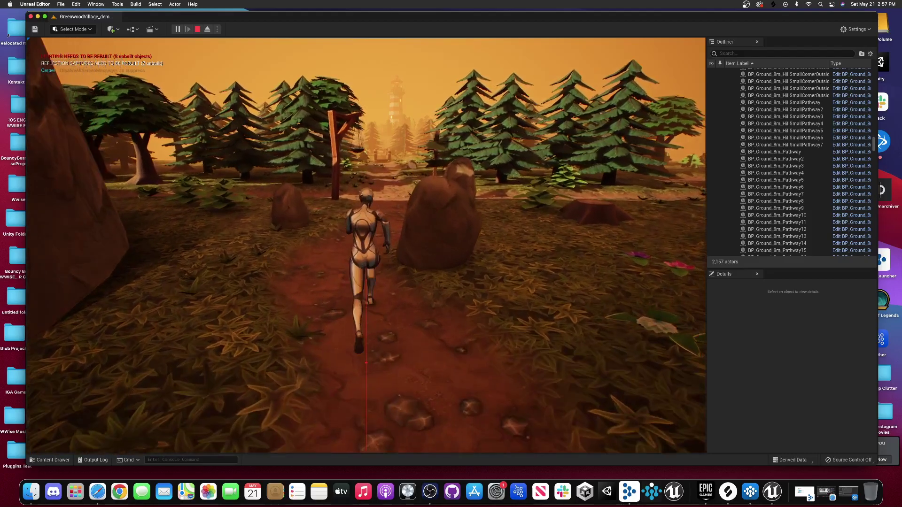
Step: Run the character along the forest path towards the rope bridge facing the lighthouse
{"action": "key", "text": "w"}
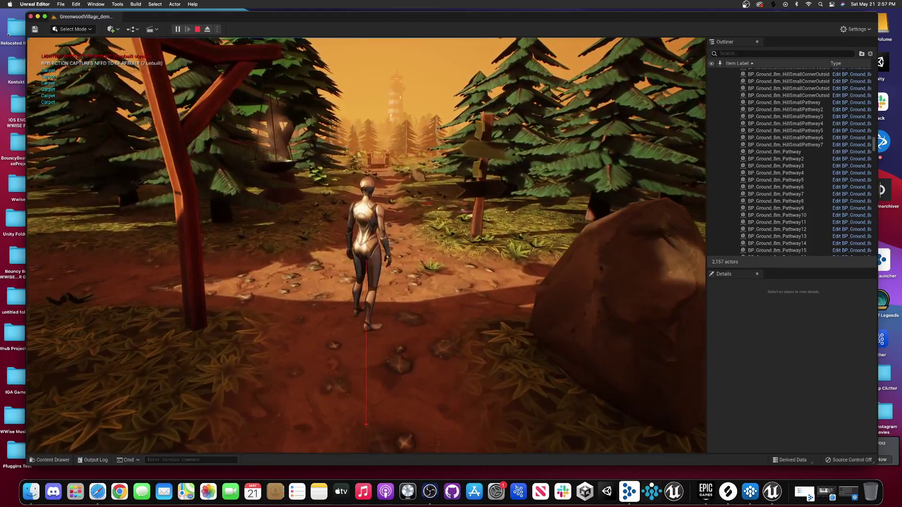
{"action": "key", "text": "w"}
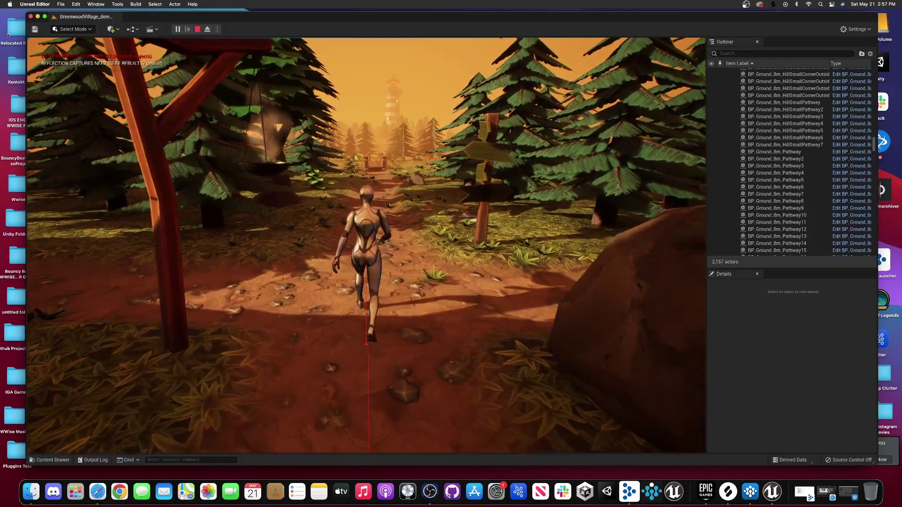
{"action": "key", "text": "w"}
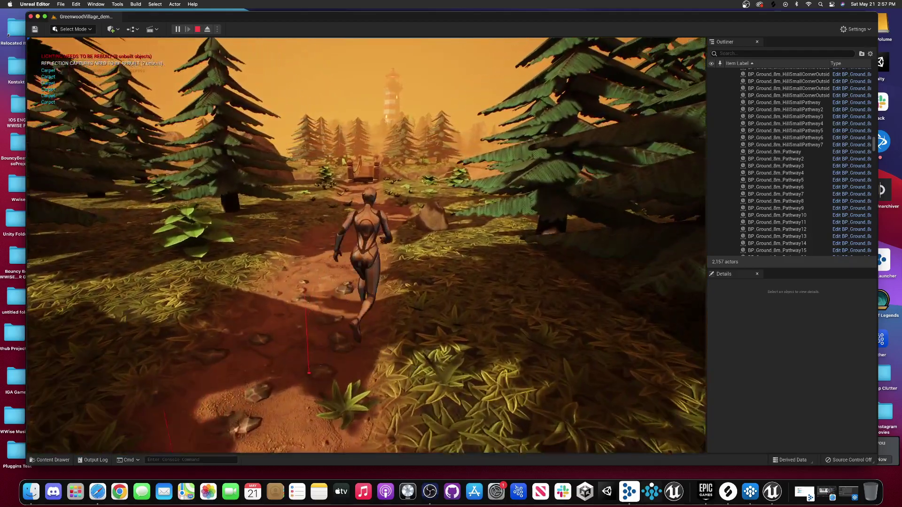
{"action": "key", "text": "w"}
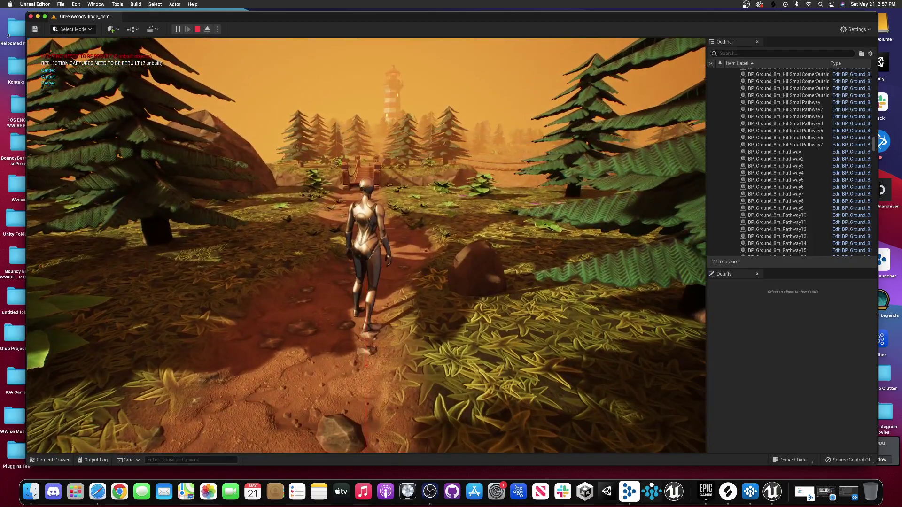
{"action": "key", "text": "w"}
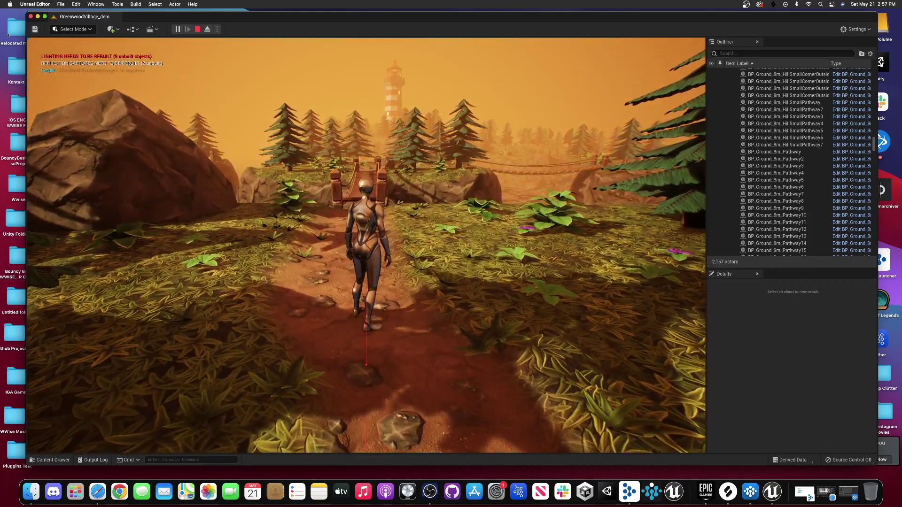
{"action": "key", "text": "w"}
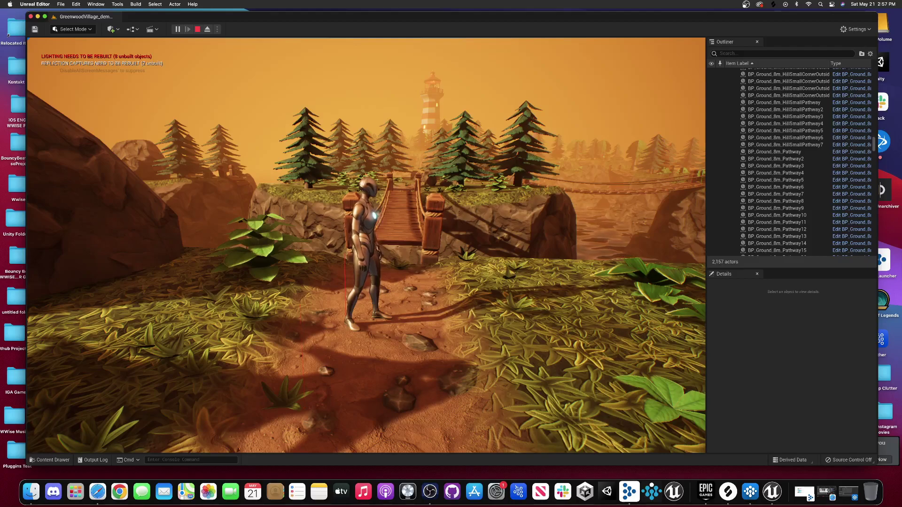
Step: Run the character across the wooden rope bridges and over the islands, and end the play session
{"action": "key", "text": "w"}
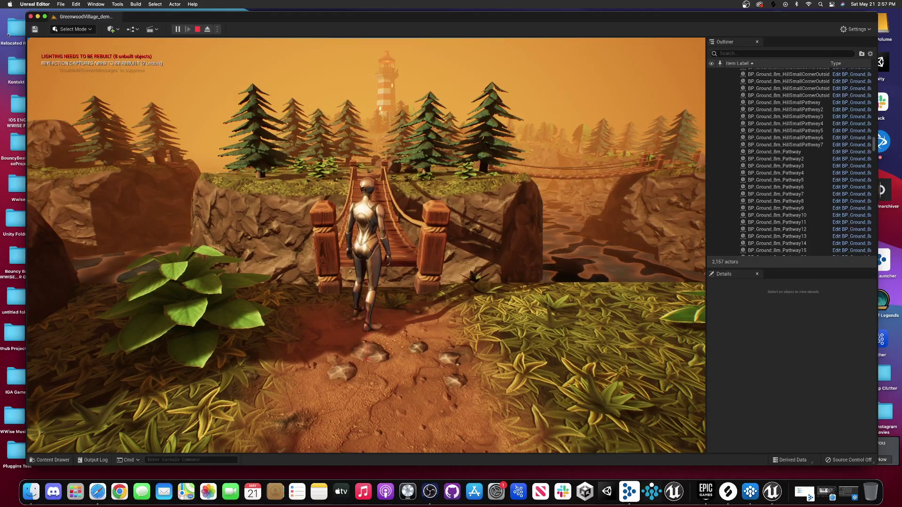
{"action": "key", "text": "w"}
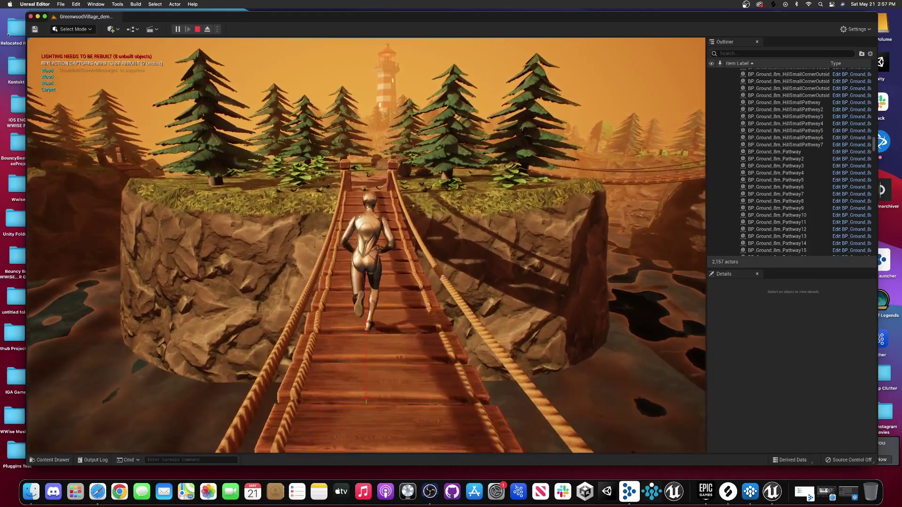
{"action": "key", "text": "w"}
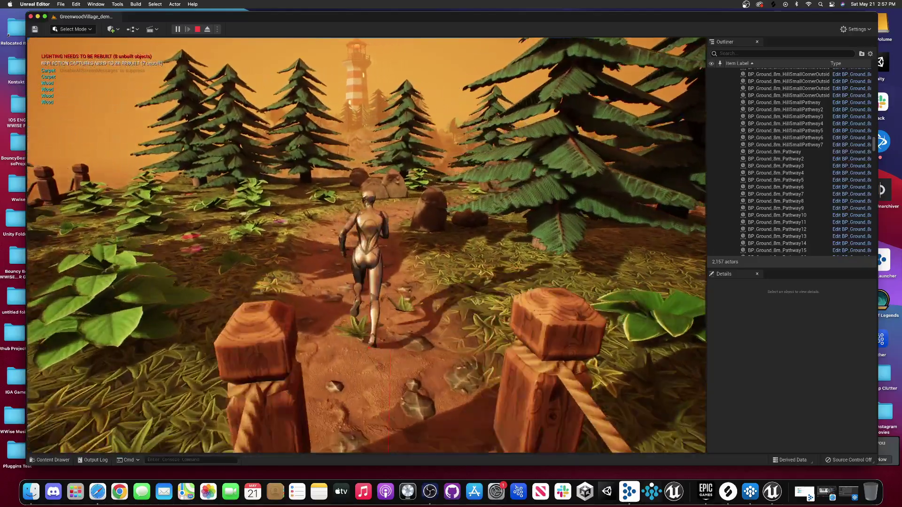
{"action": "key", "text": "w"}
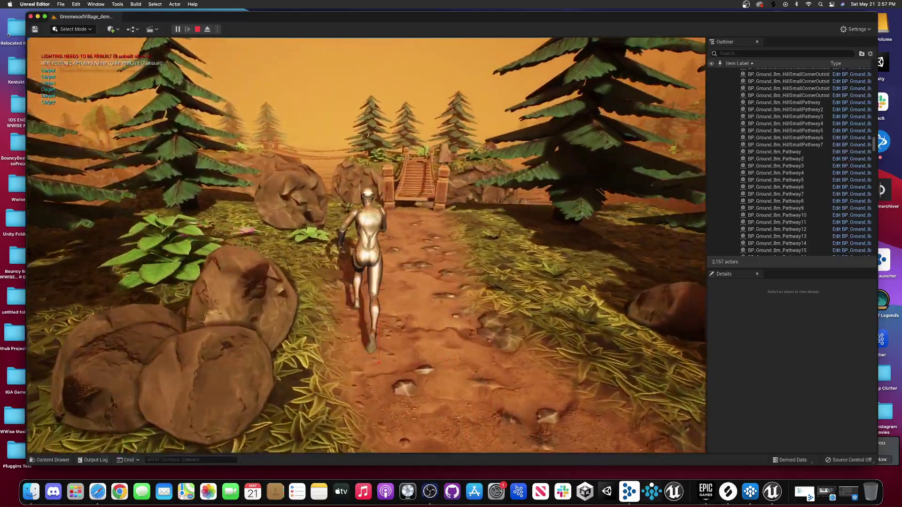
{"action": "key", "text": "w"}
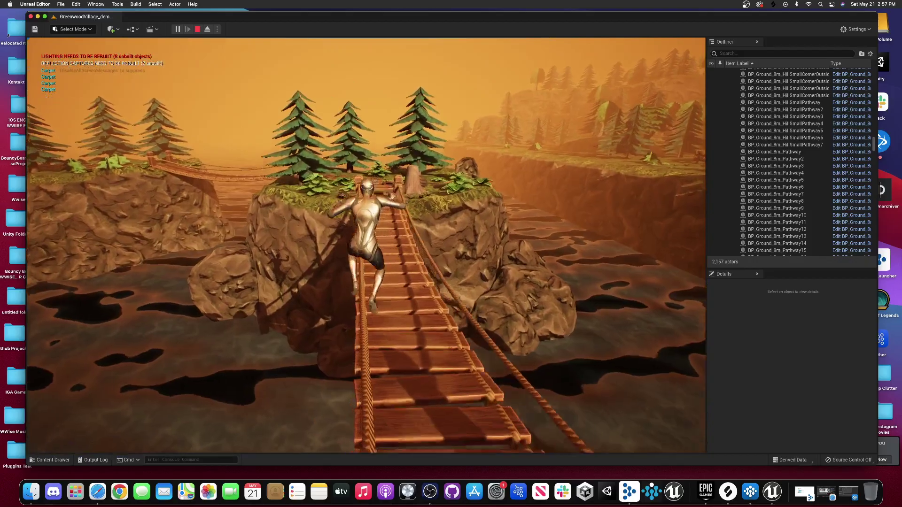
{"action": "key", "text": "w"}
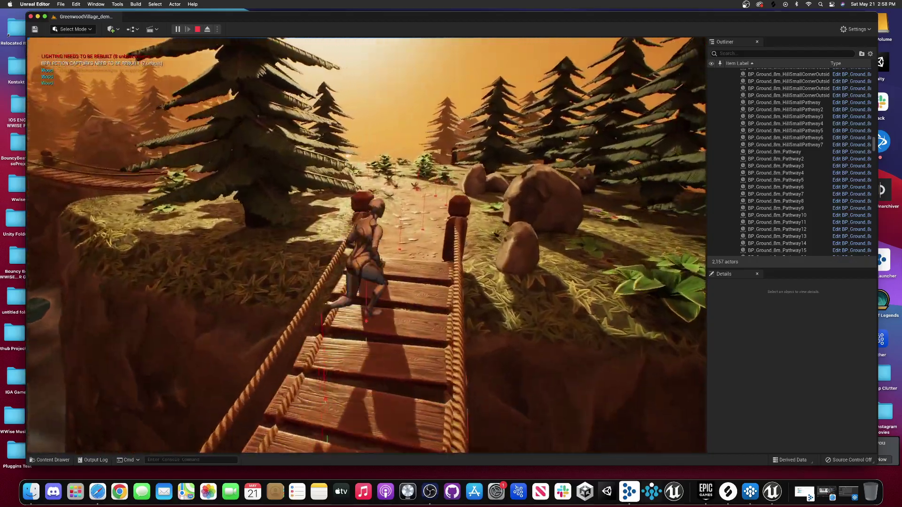
{"action": "key", "text": "w"}
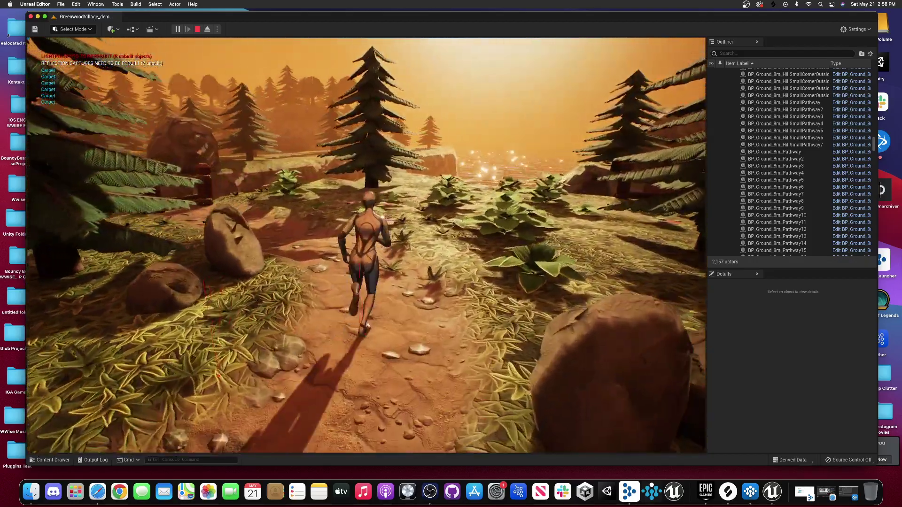
{"action": "key", "text": "w"}
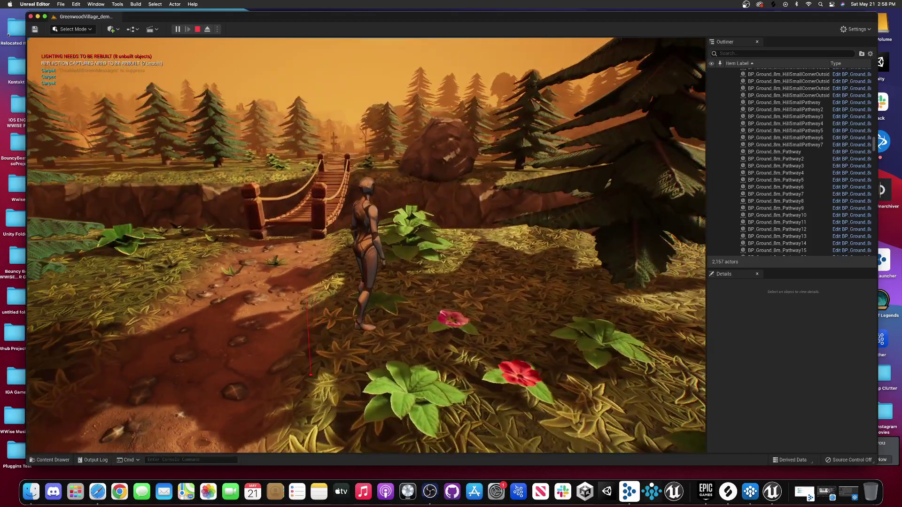
{"action": "key", "text": "Escape"}
Step: Examine from above the trigger volumes over the islands, the river and the forest campsite
{"action": "right_click_drag", "start_coordinate": [552, 220], "coordinate": [458, 214]}
{"action": "key", "text": "s"}
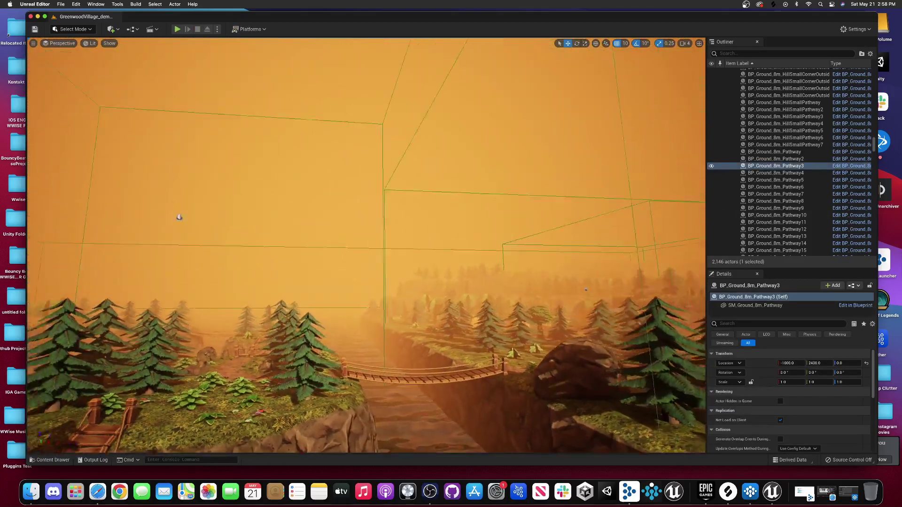
{"action": "right_click_drag", "start_coordinate": [367, 213], "coordinate": [369, 327]}
{"action": "key", "text": "s"}
{"action": "right_click_drag", "start_coordinate": [563, 244], "coordinate": [578, 172]}
{"action": "right_click_drag", "start_coordinate": [137, 226], "coordinate": [128, 226]}
{"action": "right_click_drag", "start_coordinate": [204, 204], "coordinate": [288, 254]}
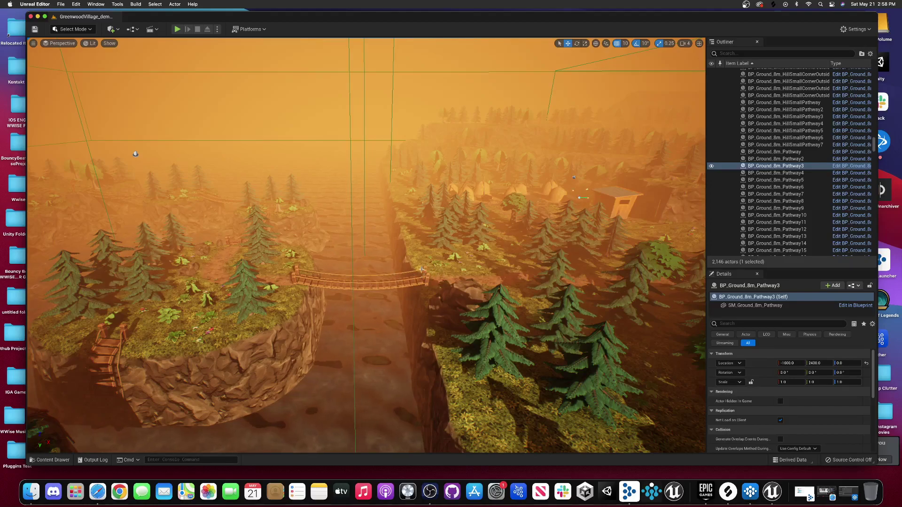
{"action": "right_click_drag", "start_coordinate": [409, 261], "coordinate": [390, 242]}
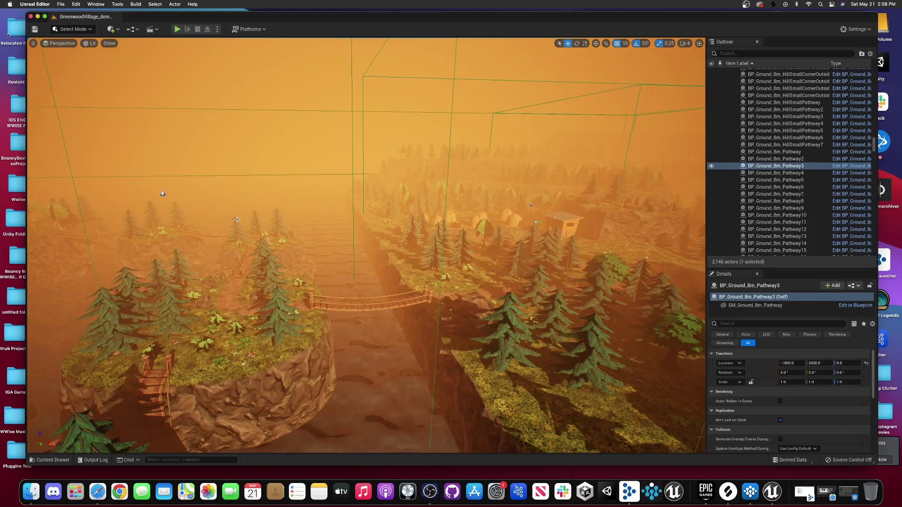
{"action": "right_click_drag", "start_coordinate": [405, 280], "coordinate": [434, 282]}
{"action": "key", "text": "w"}
{"action": "key", "text": "d"}
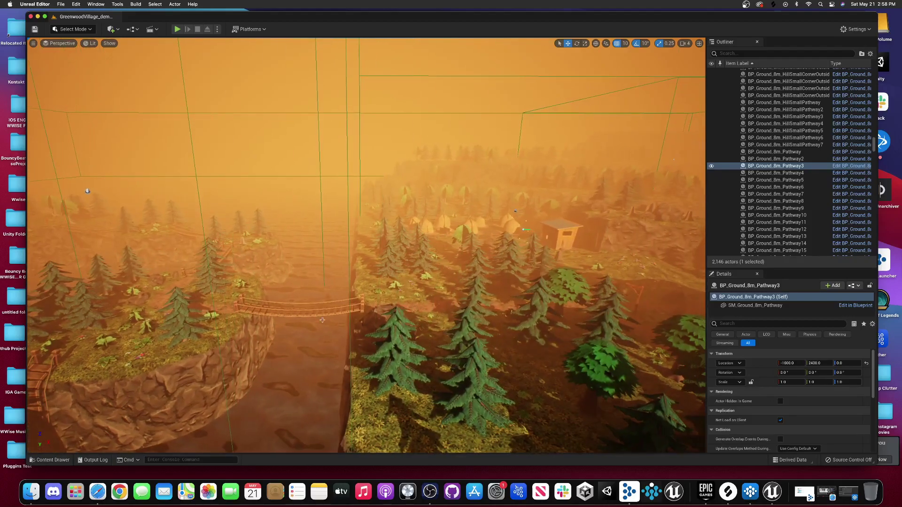
{"action": "key", "text": "s"}
{"action": "mouse_move", "coordinate": [545, 326]}
{"action": "right_mouse_down"}
{"action": "mouse_move", "coordinate": [582, 324]}
{"action": "mouse_move", "coordinate": [538, 321]}
{"action": "right_mouse_up"}
{"action": "key", "text": "a"}
{"action": "key", "text": "a"}
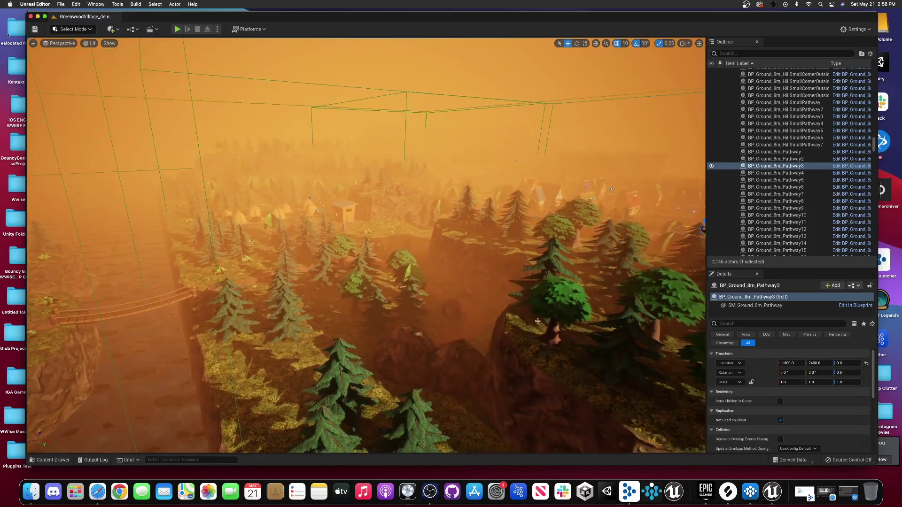
{"action": "right_click_drag", "start_coordinate": [417, 303], "coordinate": [336, 280]}
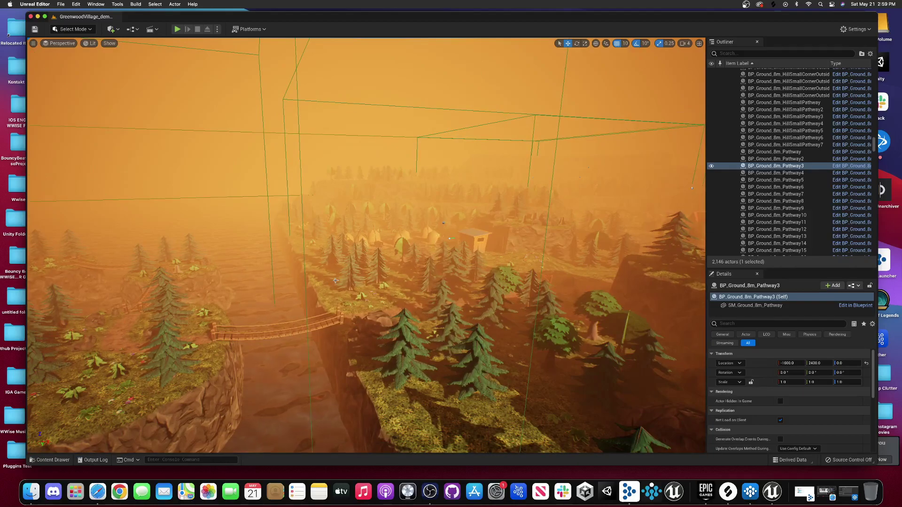
Step: Open TriggerBox2_Blueprint above the village, examine the overlap event and Set State nodes in its Event Graph, and close the Blueprint
{"action": "right_click_drag", "start_coordinate": [366, 246], "coordinate": [386, 313]}
{"action": "left_click", "coordinate": [363, 285]}
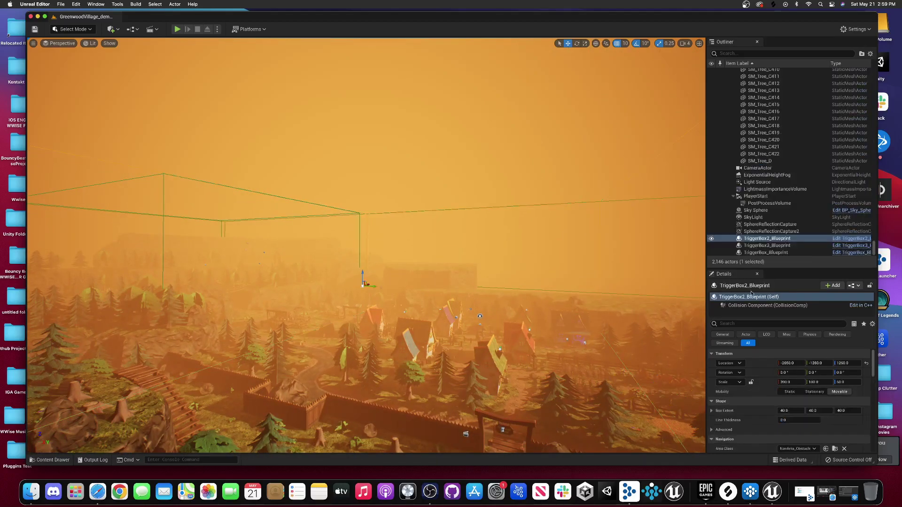
{"action": "left_click", "coordinate": [852, 286]}
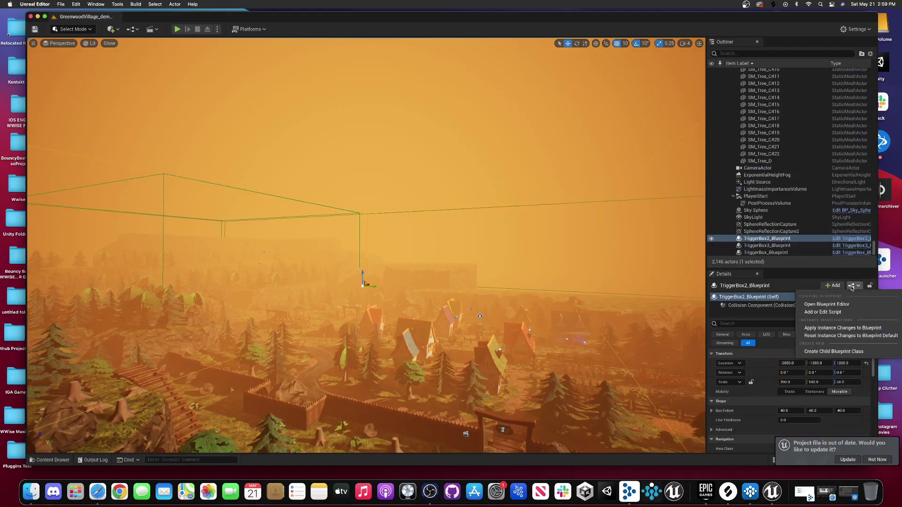
{"action": "left_click", "coordinate": [840, 304]}
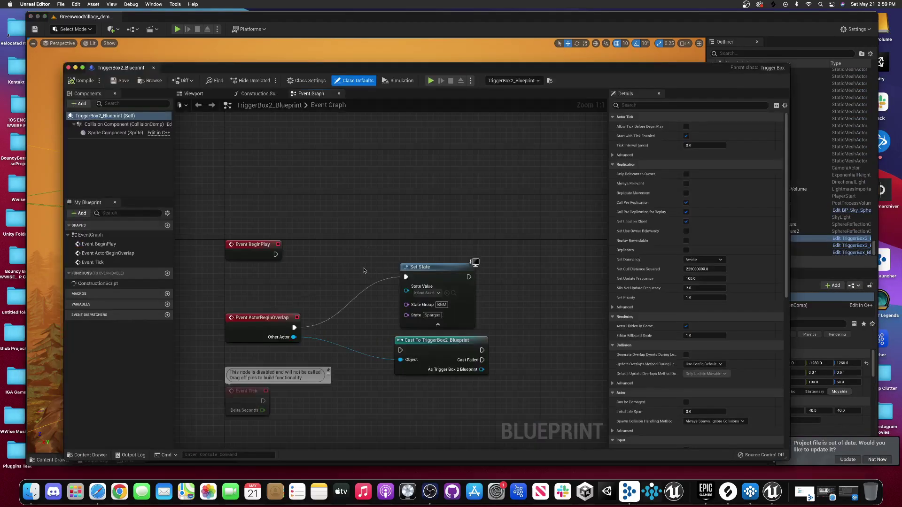
{"action": "right_click_drag", "start_coordinate": [345, 261], "coordinate": [366, 229]}
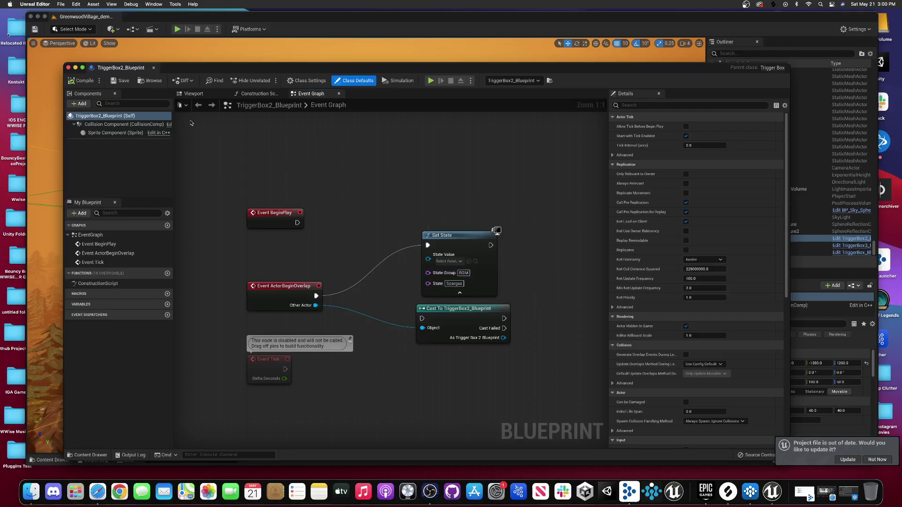
{"action": "left_click", "coordinate": [69, 68]}
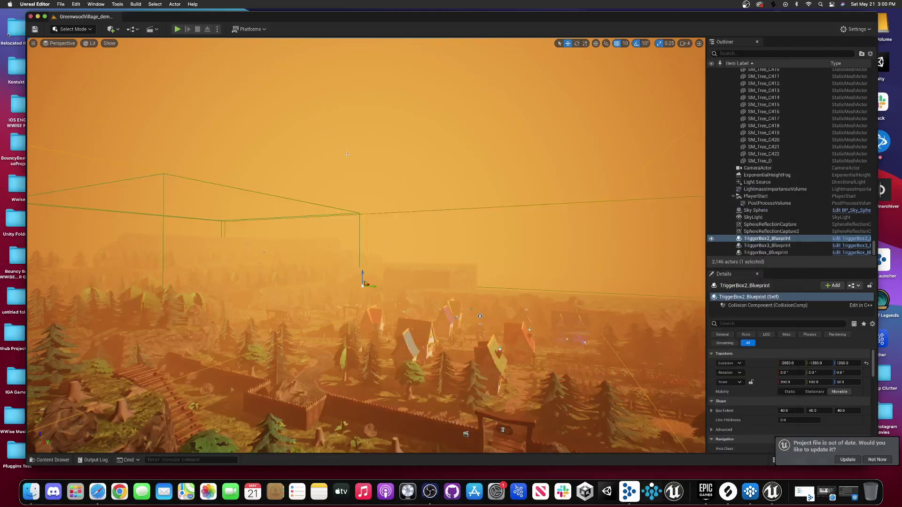
Step: Open TriggerBox3_Blueprint over the lighthouse islands, examine the overlap event and Set State nodes in its Event Graph, and close the Blueprint
{"action": "right_click_drag", "start_coordinate": [311, 253], "coordinate": [245, 282]}
{"action": "left_click", "coordinate": [297, 249]}
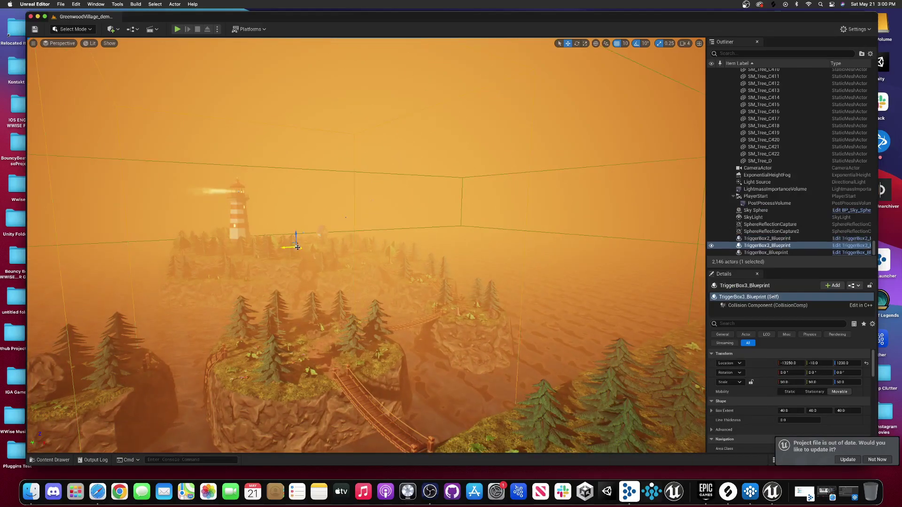
{"action": "left_click", "coordinate": [852, 287]}
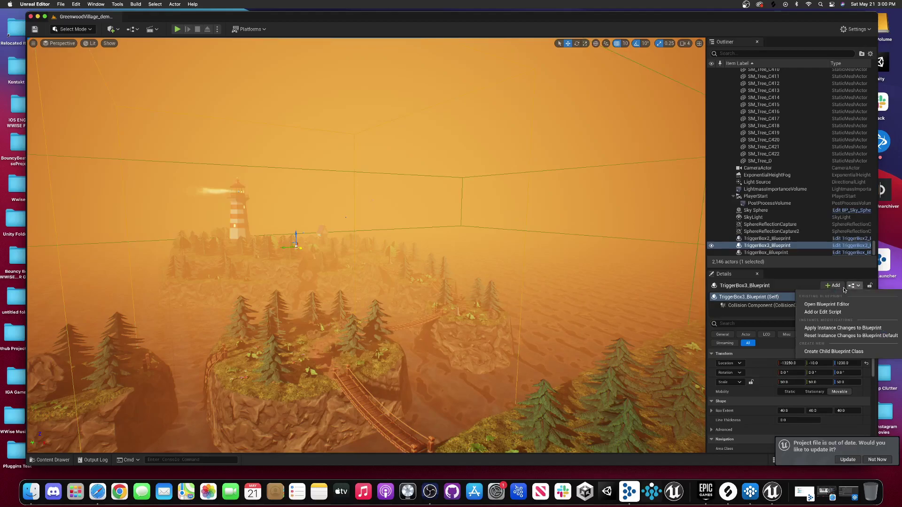
{"action": "left_click", "coordinate": [841, 352]}
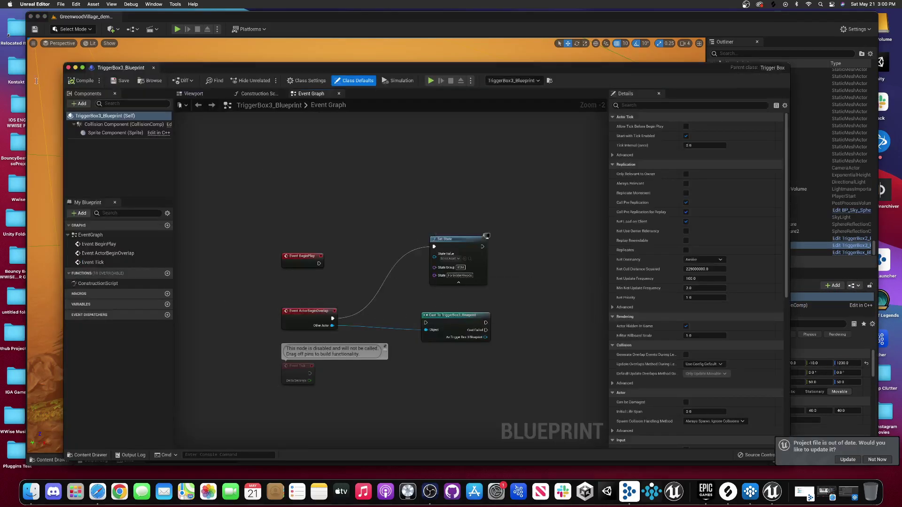
{"action": "left_click", "coordinate": [68, 68]}
Step: Open the MF_Run_Fwd animation from the Quinn animations folder and go from it to the ABP_Quinn animation Blueprint
{"action": "right_click_drag", "start_coordinate": [548, 182], "coordinate": [31, 441]}
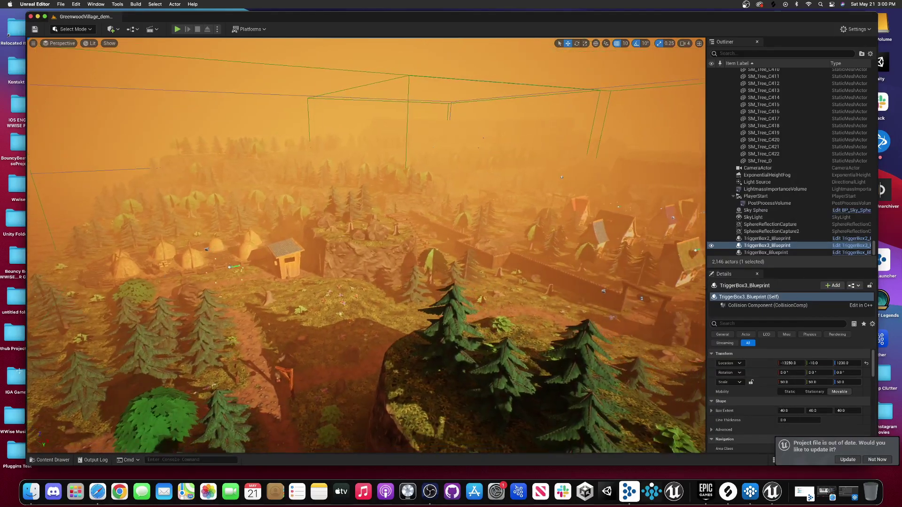
{"action": "left_click", "coordinate": [51, 460]}
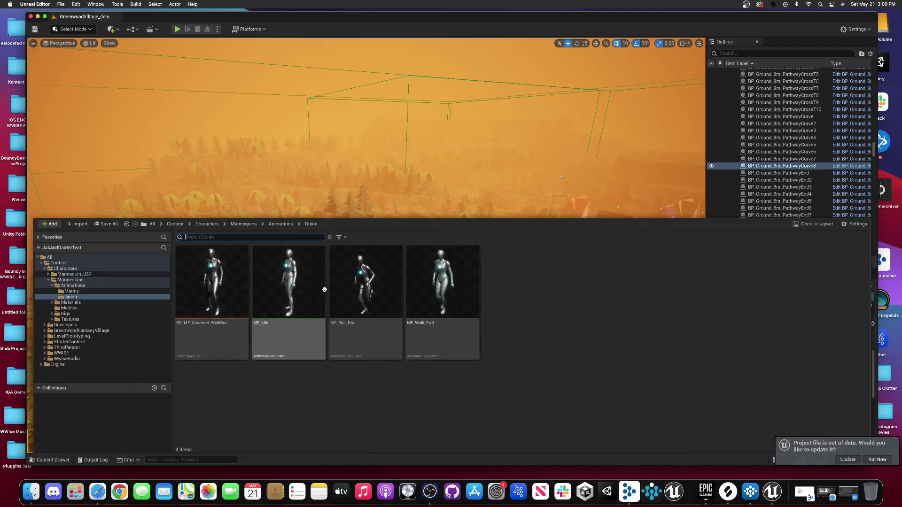
{"action": "double_click", "coordinate": [361, 277]}
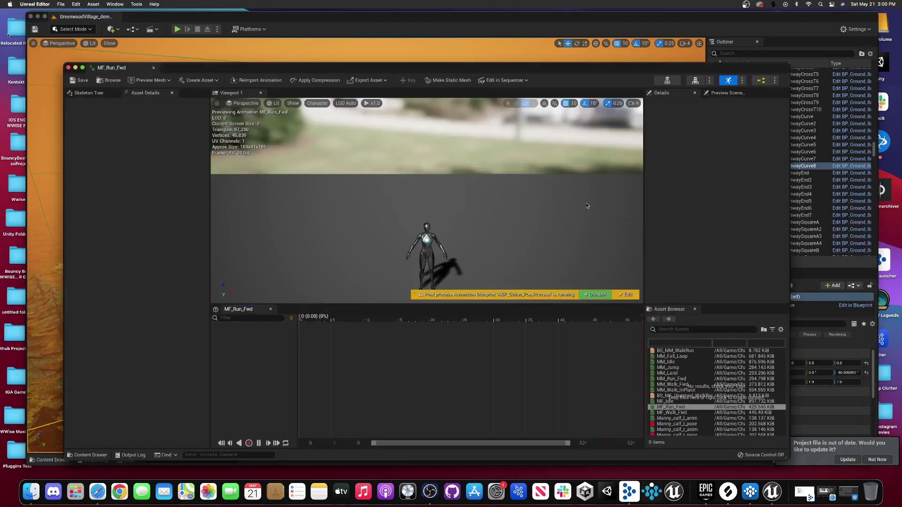
{"action": "left_click", "coordinate": [775, 81]}
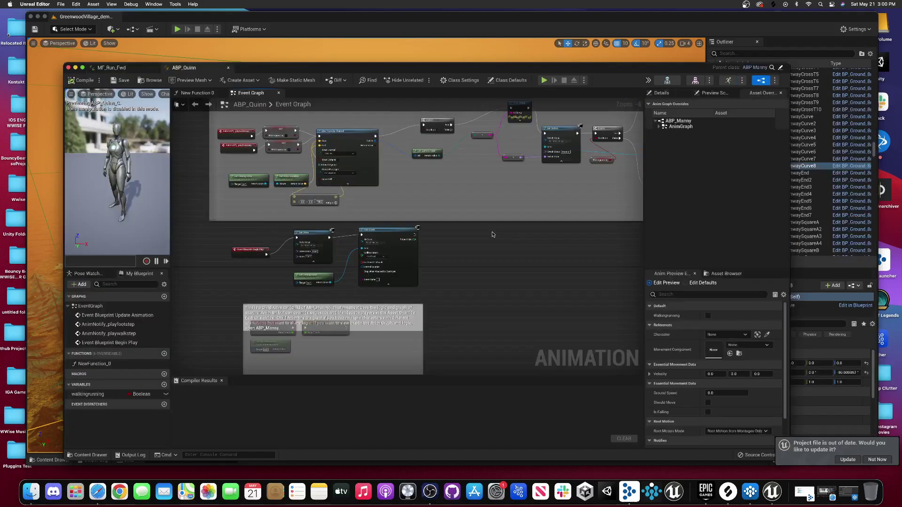
Step: Examine the Event Blueprint Begin Play chain in ABP_Quinn, with its Set State node for the BGM group and its Post Event node
{"action": "right_click_drag", "start_coordinate": [481, 245], "coordinate": [579, 216]}
{"action": "scroll", "coordinate": [442, 230], "scroll_direction": "up", "scroll_amount": 4}
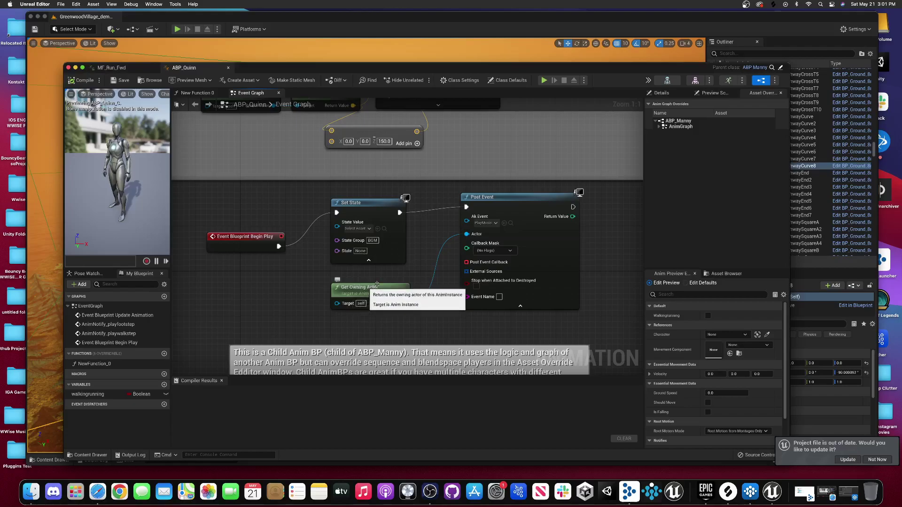
{"action": "scroll", "coordinate": [335, 261], "scroll_direction": "down", "scroll_amount": 3}
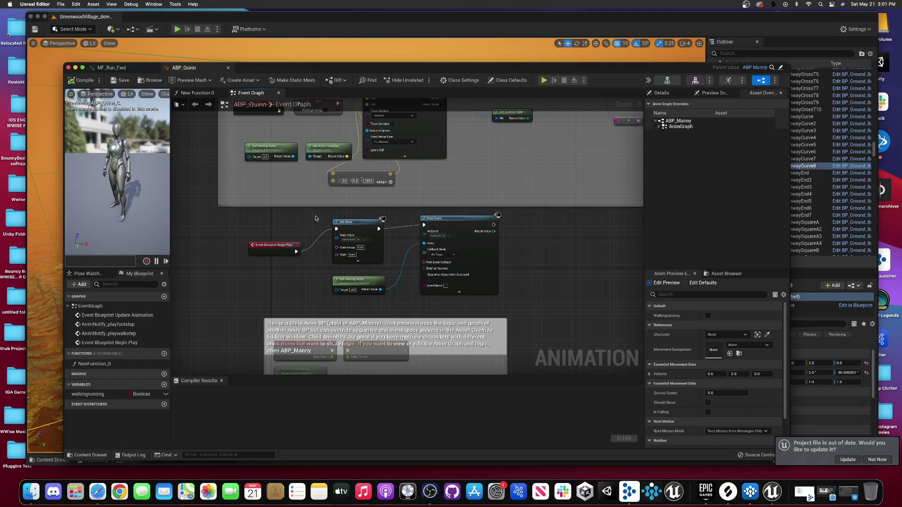
Step: Examine the Play Footsteps section of the Event Graph, from the footstep notifies and line trace through the Set Switch nodes to Post Event
{"action": "right_click_drag", "start_coordinate": [314, 219], "coordinate": [318, 291]}
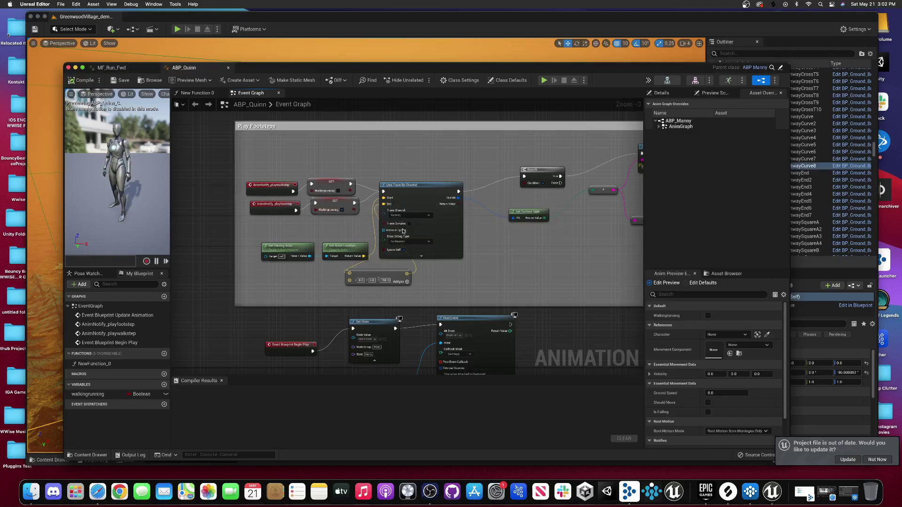
{"action": "right_click_drag", "start_coordinate": [601, 259], "coordinate": [399, 254]}
{"action": "right_click_drag", "start_coordinate": [487, 258], "coordinate": [467, 258]}
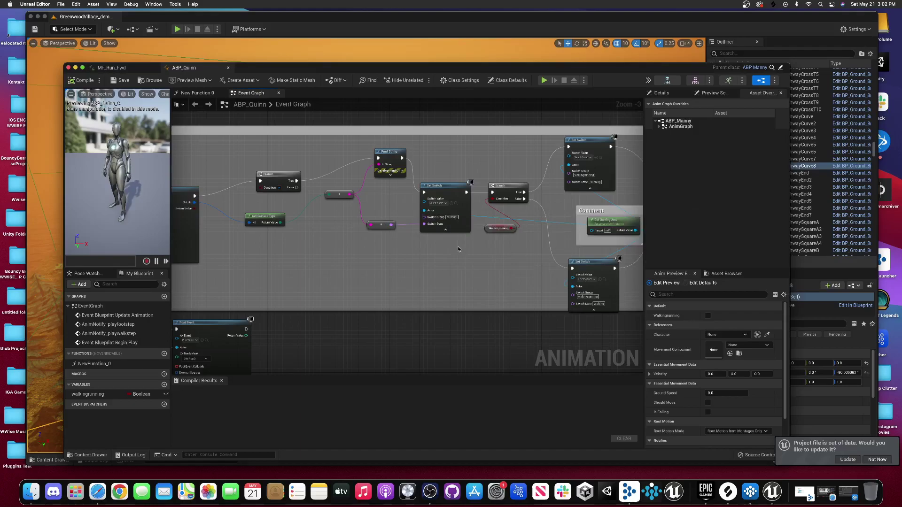
{"action": "left_click", "coordinate": [444, 230]}
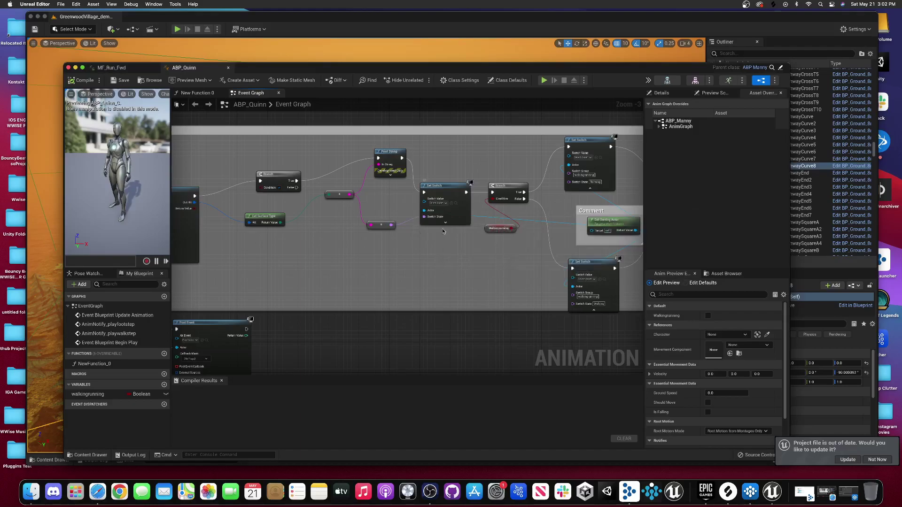
{"action": "left_click", "coordinate": [445, 223]}
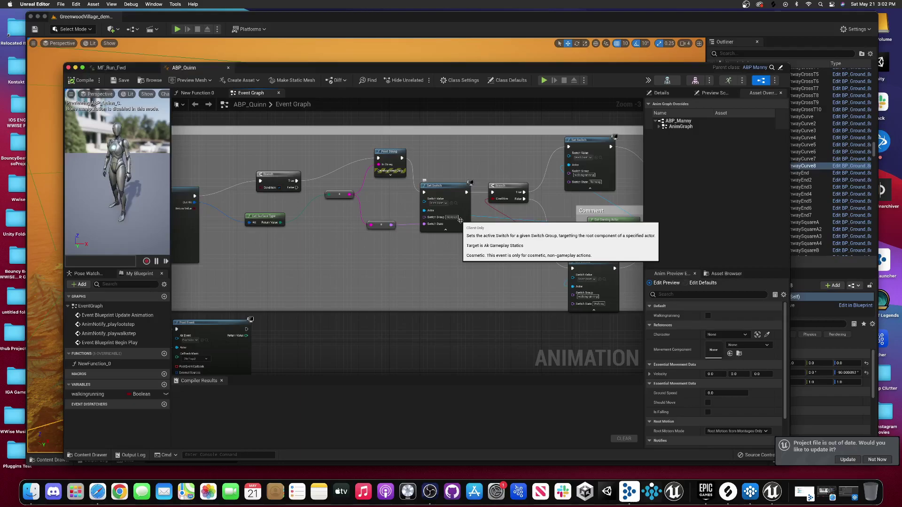
{"action": "right_click_drag", "start_coordinate": [493, 263], "coordinate": [445, 235]}
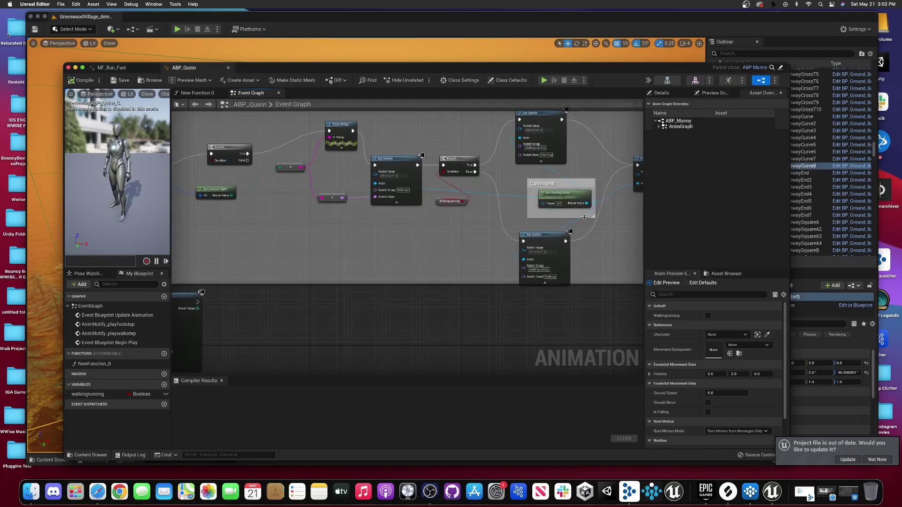
{"action": "right_click_drag", "start_coordinate": [625, 226], "coordinate": [491, 254]}
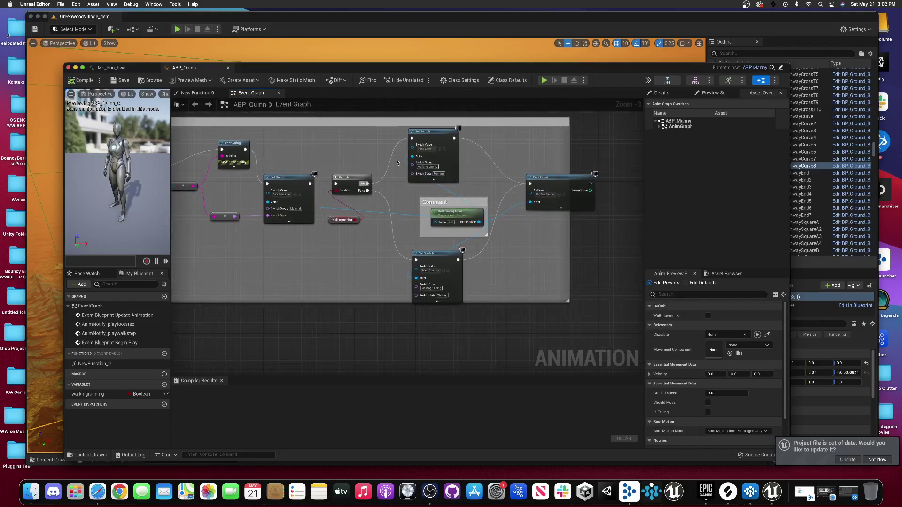
{"action": "right_click_drag", "start_coordinate": [289, 284], "coordinate": [469, 287]}
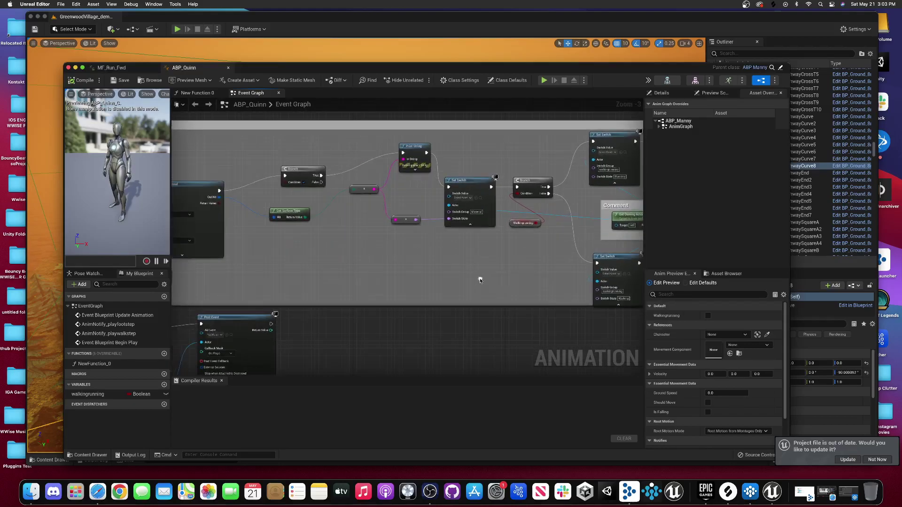
Step: Return to the GreenwoodVillage level, start a play session, and run the character along the fenced garden path towards the houses
{"action": "left_click", "coordinate": [294, 16]}
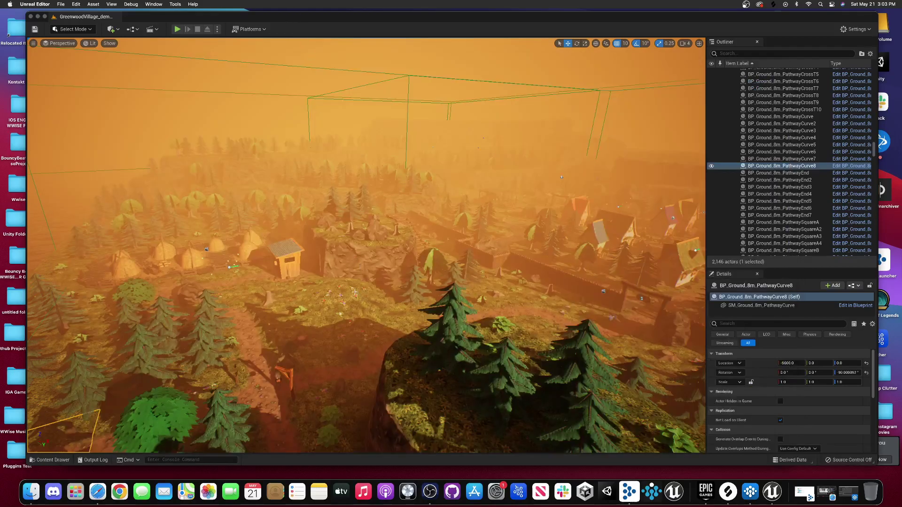
{"action": "right_click_drag", "start_coordinate": [164, 101], "coordinate": [123, 88]}
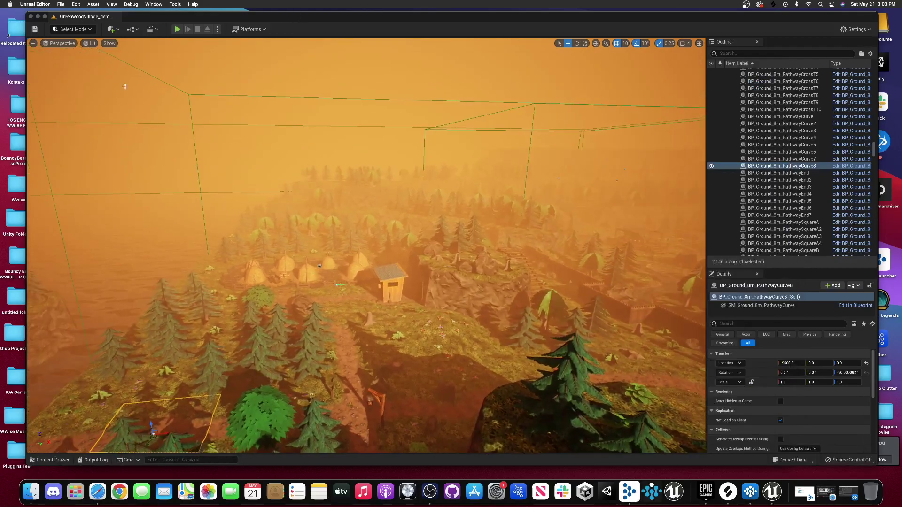
{"action": "left_click", "coordinate": [177, 30]}
{"action": "left_click", "coordinate": [363, 157]}
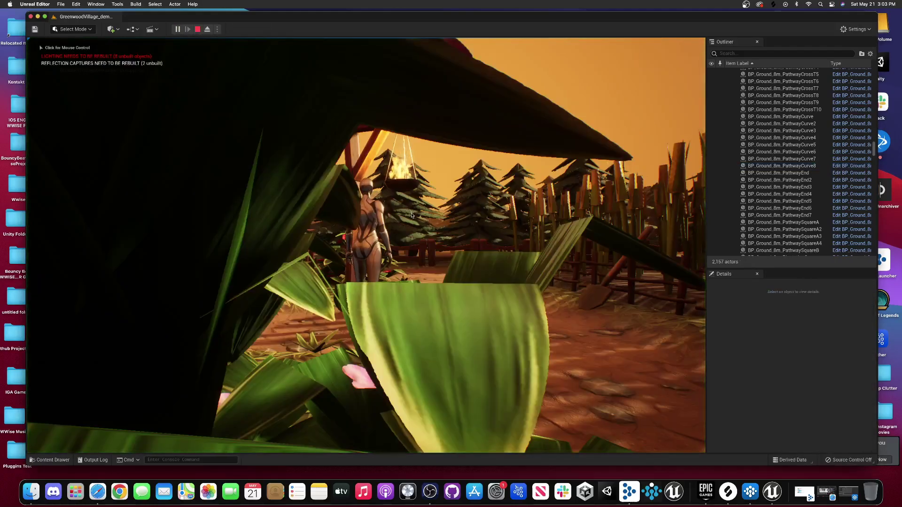
{"action": "key", "text": "w"}
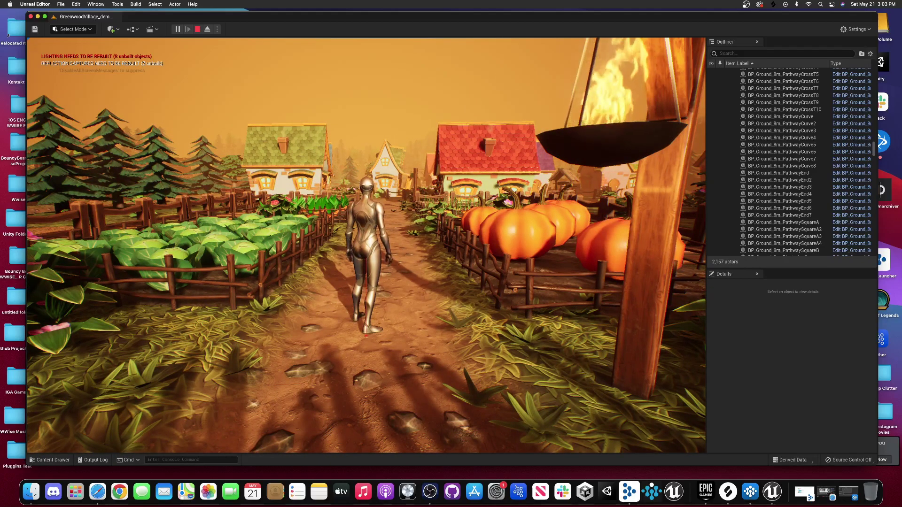
{"action": "key", "text": "w"}
{"action": "key", "text": "w"}
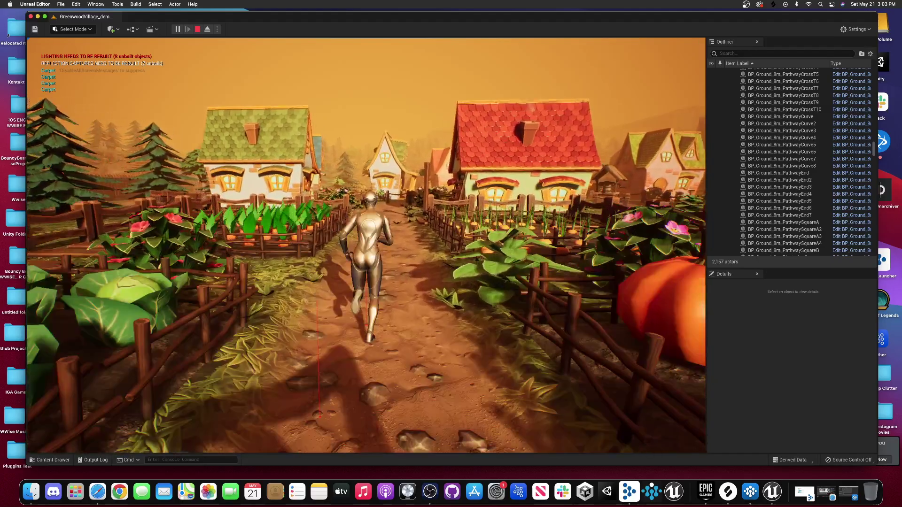
{"action": "key", "text": "w"}
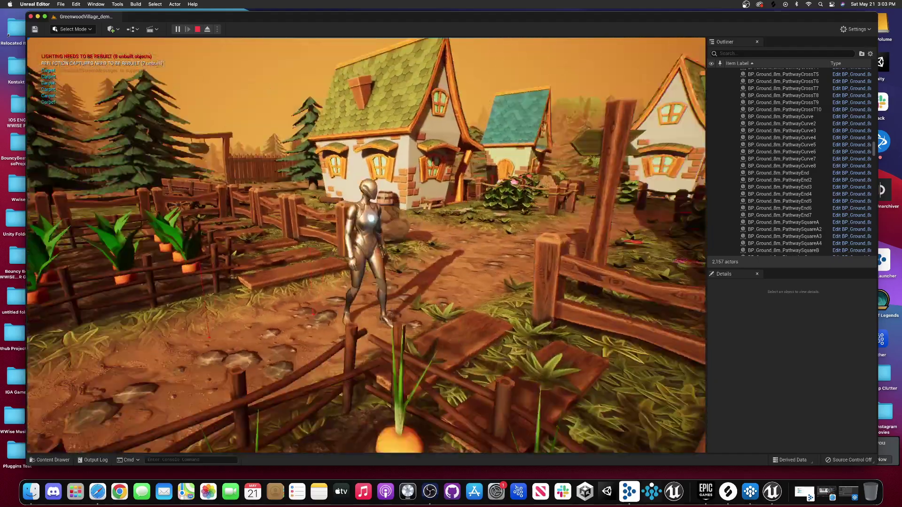
Step: Run the character past the green-roofed house, through the wooden village gate and along the forest path to the rope bridge
{"action": "key", "text": "w"}
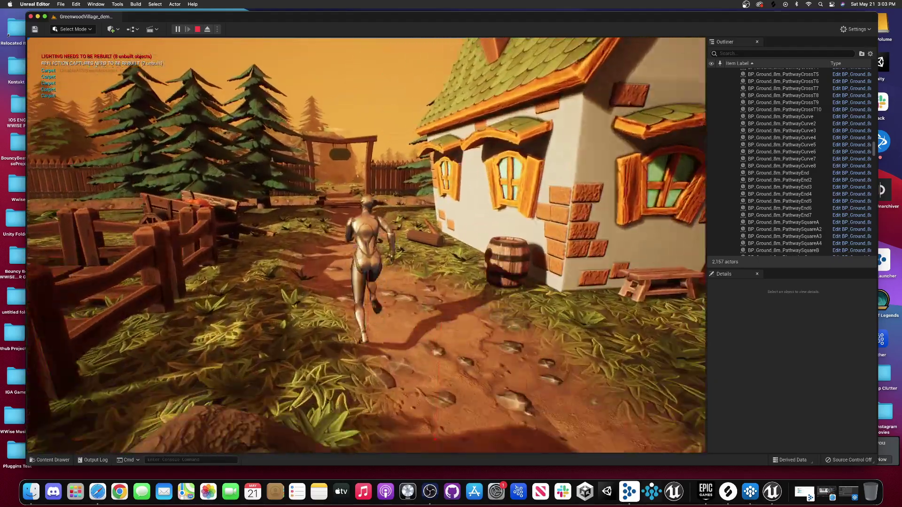
{"action": "key", "text": "w"}
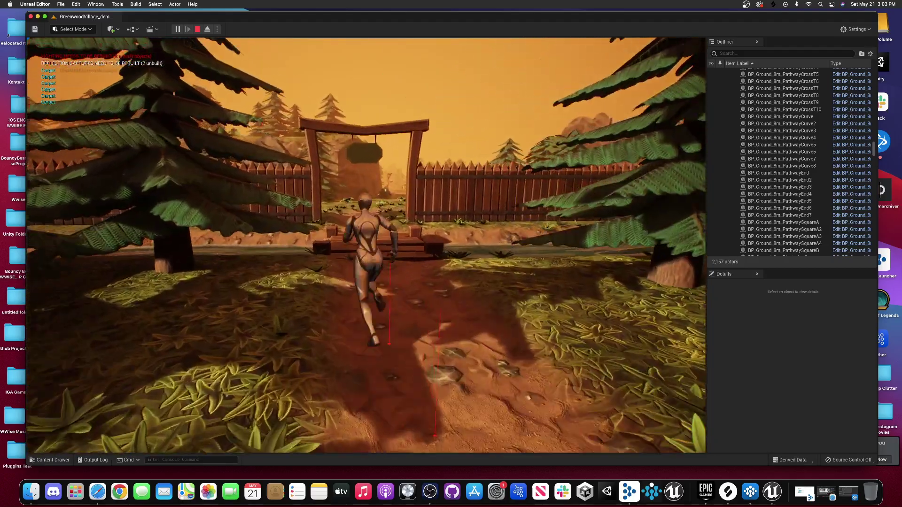
{"action": "key", "text": "w"}
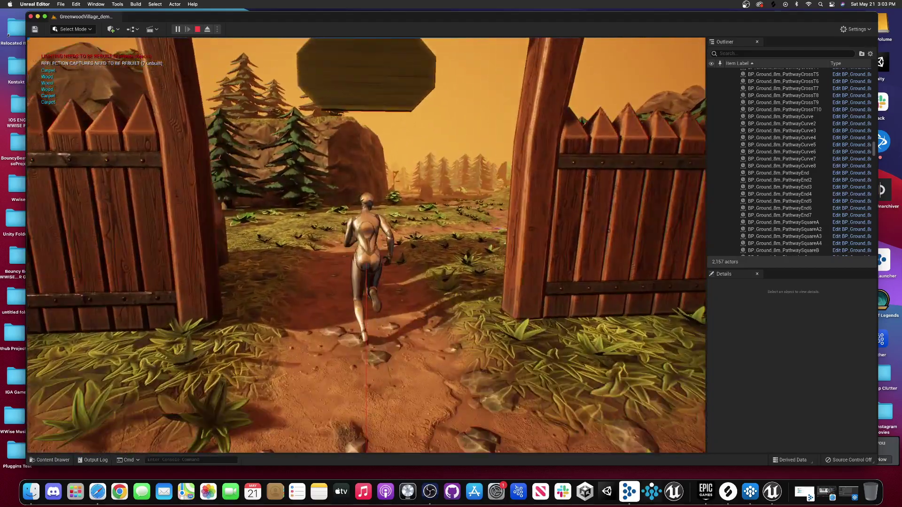
{"action": "key", "text": "w"}
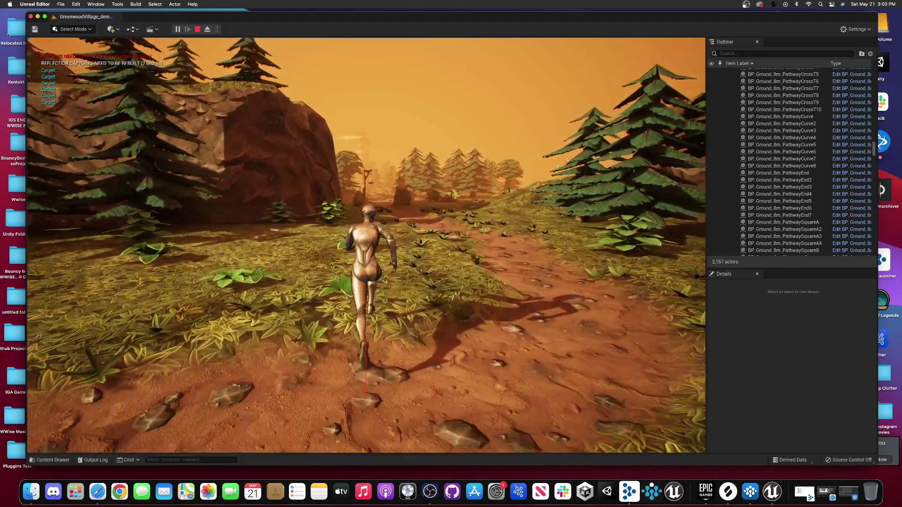
{"action": "key", "text": "w"}
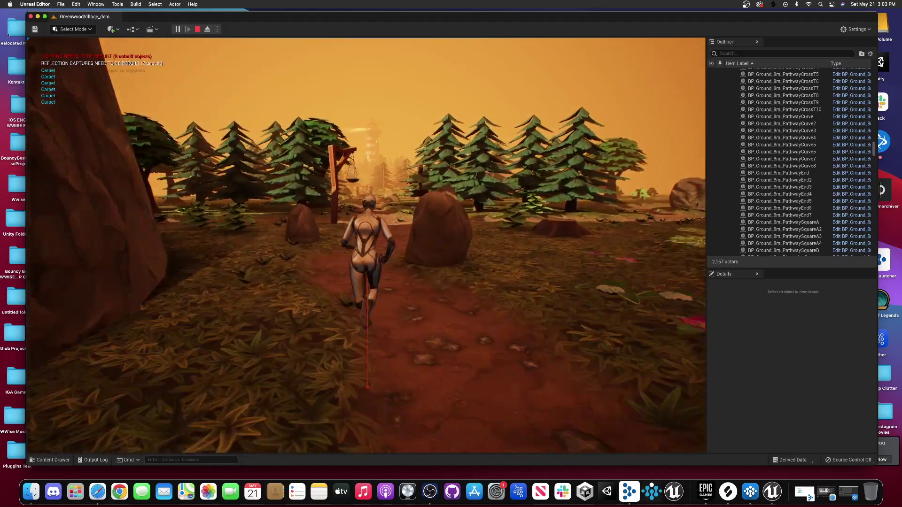
{"action": "key", "text": "w"}
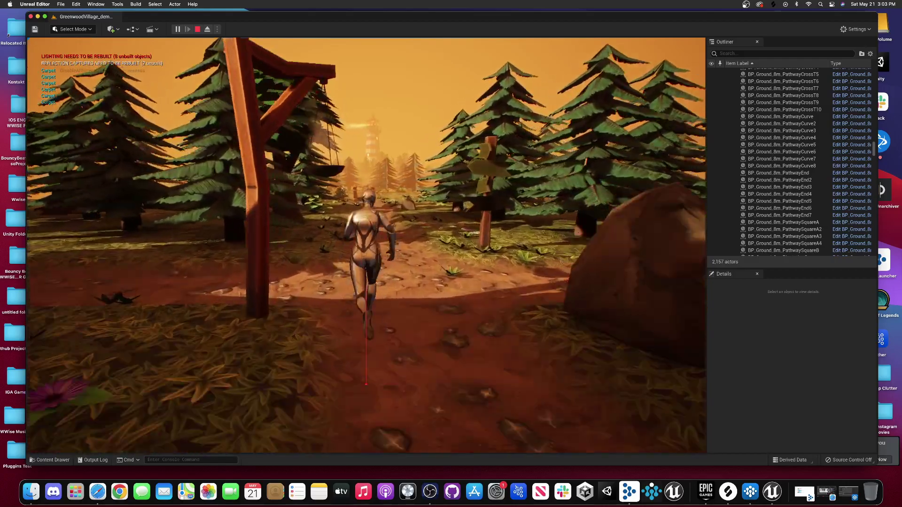
{"action": "key", "text": "w"}
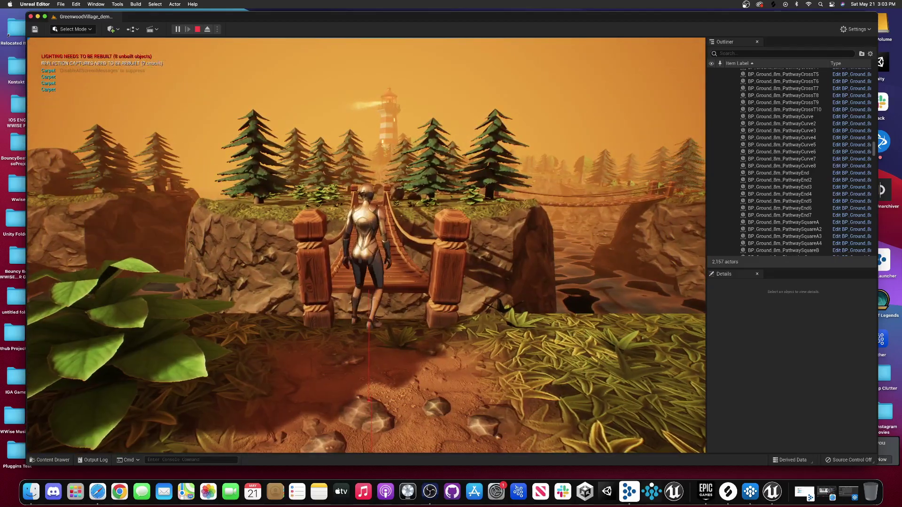
Step: Run the character over the rope bridge and across the island onto the second rope bridge, and end the play session
{"action": "key", "text": "w"}
{"action": "key", "text": "w"}
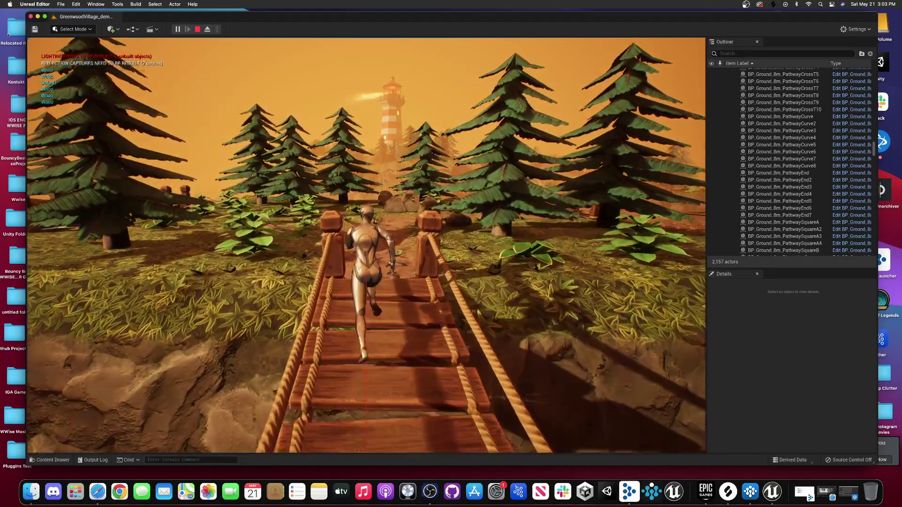
{"action": "key", "text": "w"}
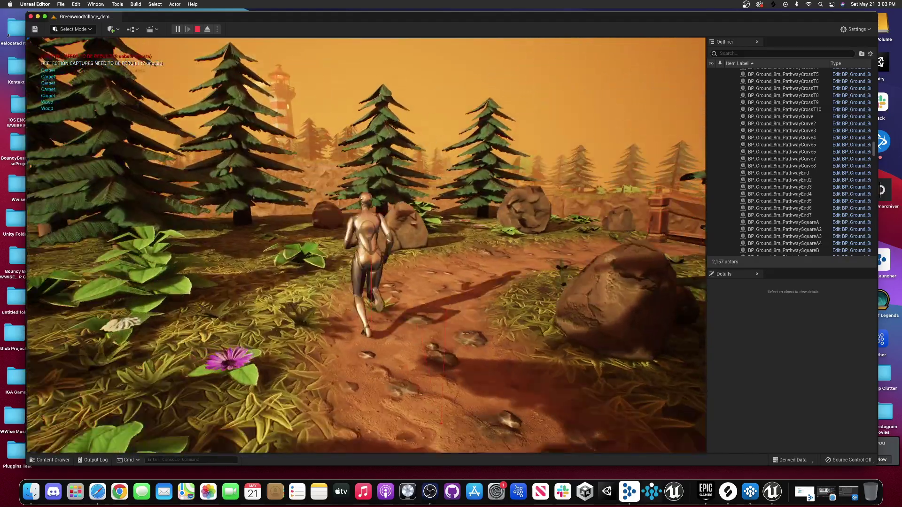
{"action": "key", "text": "w"}
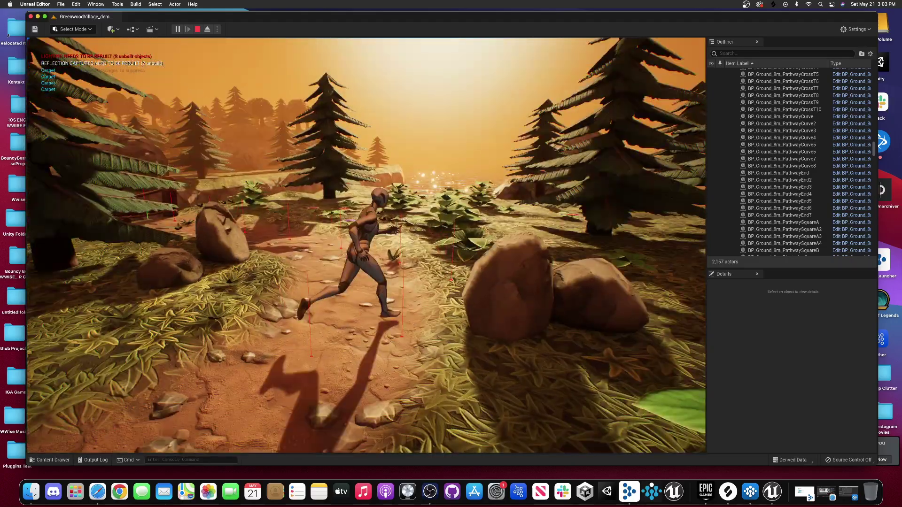
{"action": "key", "text": "w"}
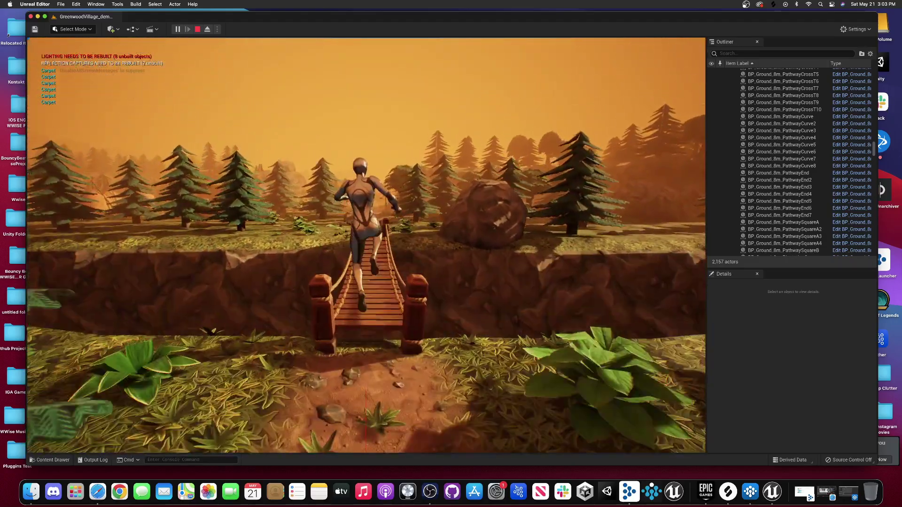
{"action": "key", "text": "w"}
{"action": "key", "text": "Escape"}
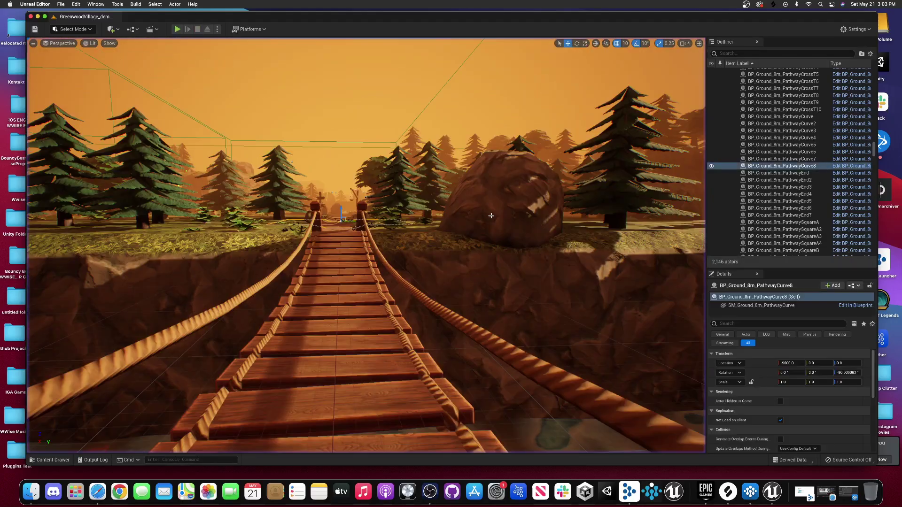
Step: Switch to the Wwise project, collapse the Footsteps container, and show the BGM music switch container's transition from Forbidden Jungle to Spargas
{"action": "left_click", "coordinate": [747, 491]}
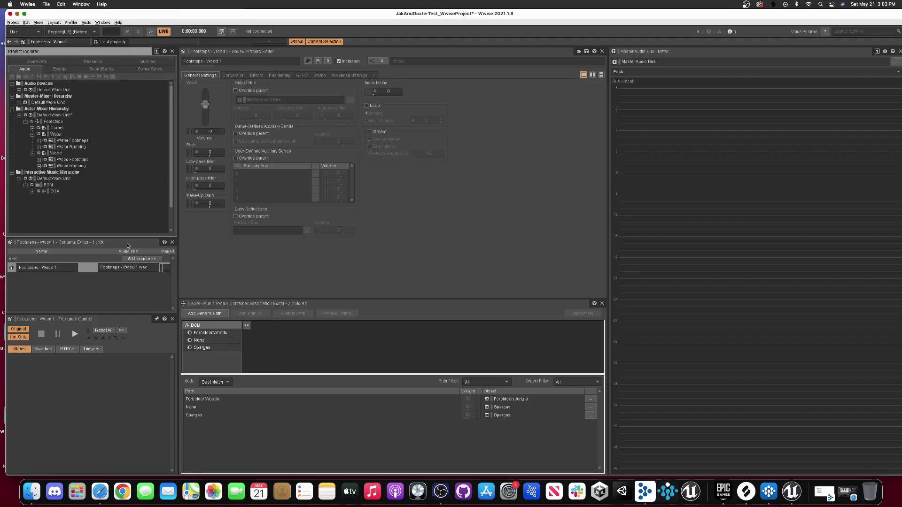
{"action": "left_click", "coordinate": [25, 122]}
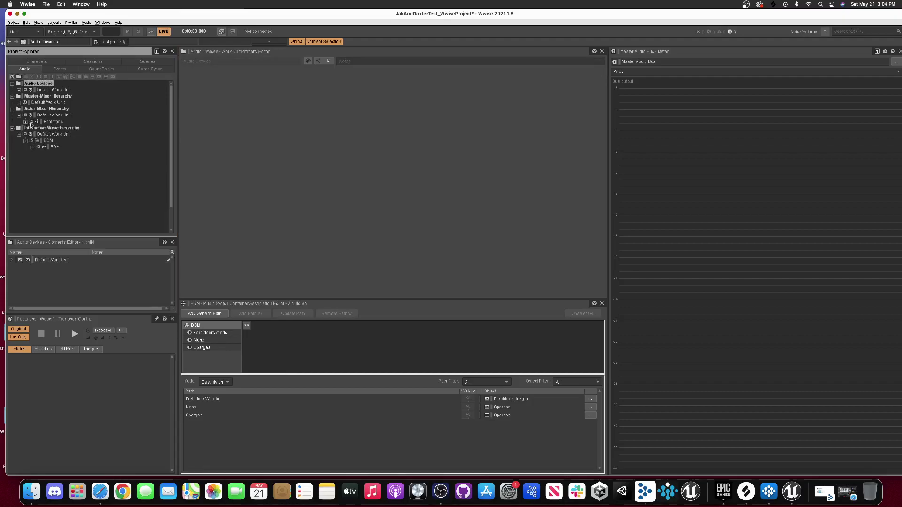
{"action": "left_click", "coordinate": [54, 147]}
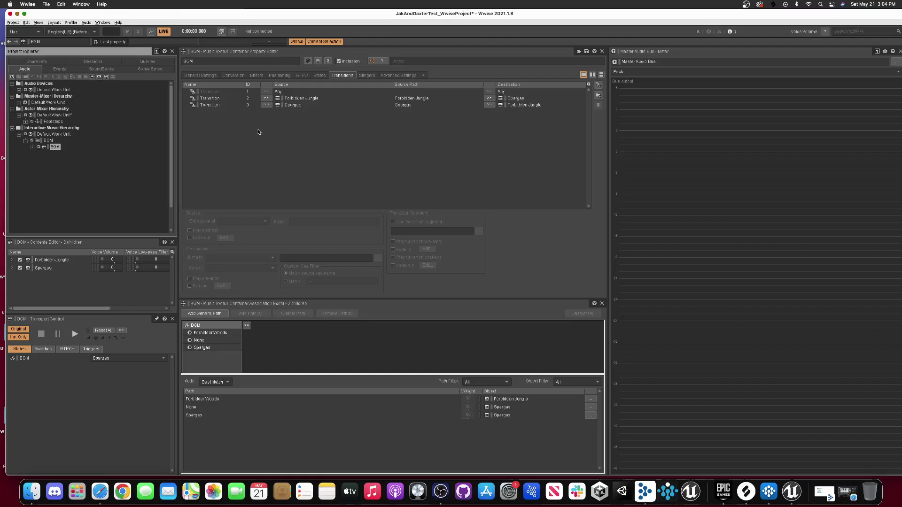
{"action": "left_click", "coordinate": [300, 99]}
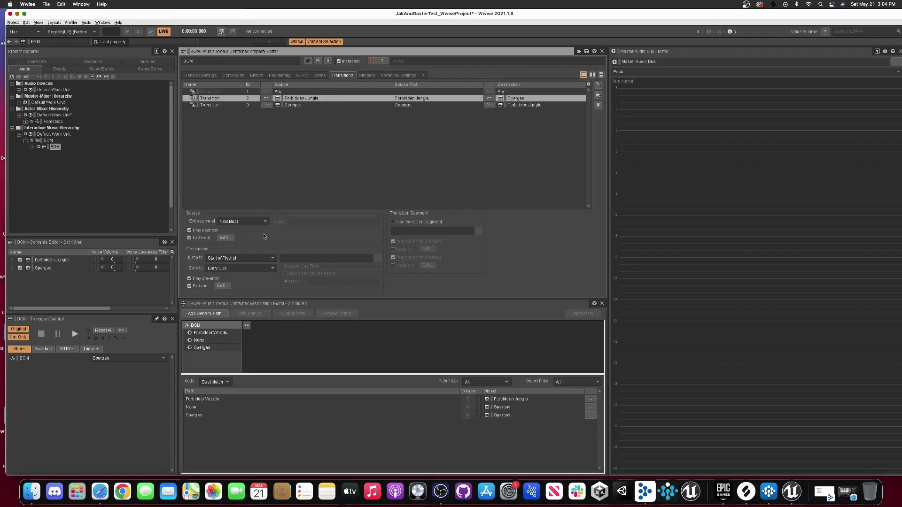
Step: Review the Exit source at options for the Forbidden Jungle to Spargas transition, keeping Next Beat selected
{"action": "left_click", "coordinate": [251, 221]}
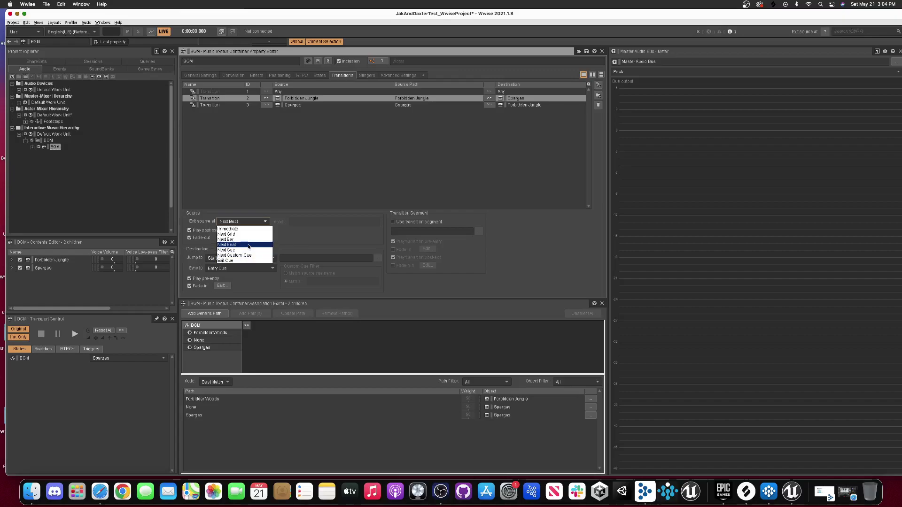
{"action": "left_click", "coordinate": [249, 244]}
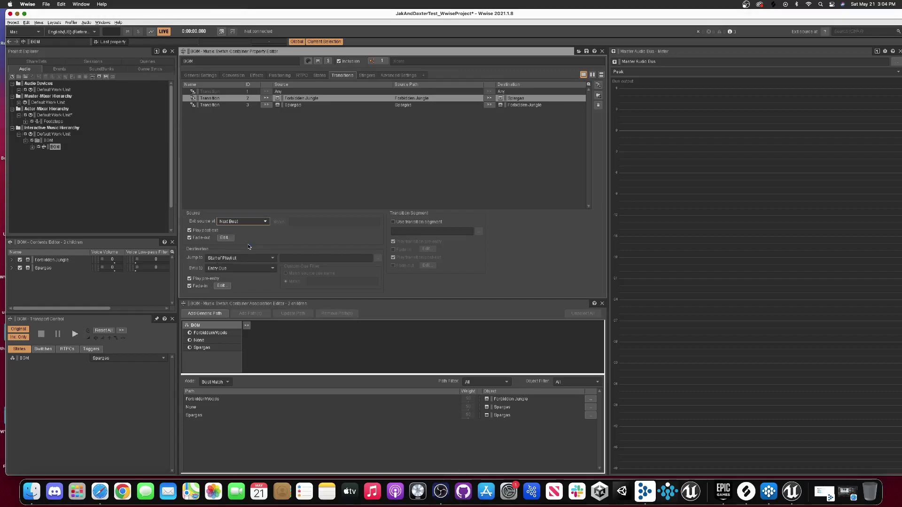
{"action": "left_click", "coordinate": [257, 223]}
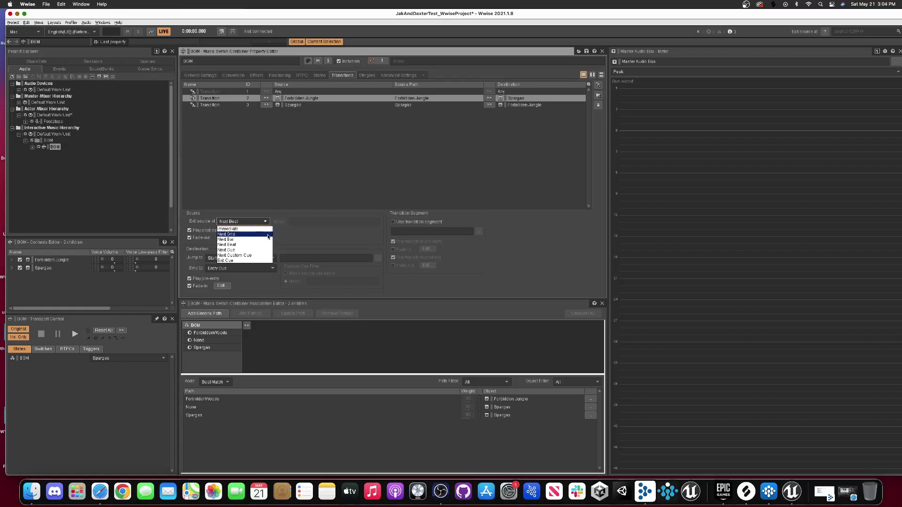
{"action": "left_click", "coordinate": [260, 244]}
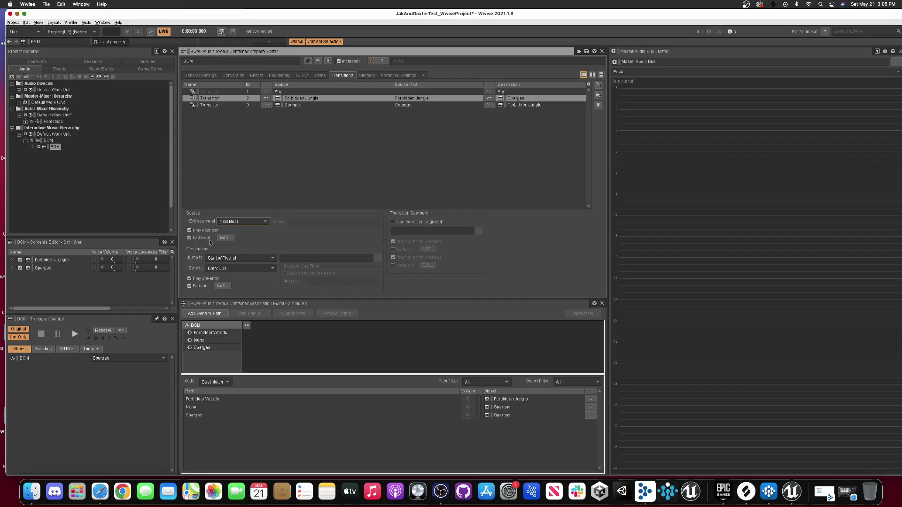
Step: Inspect the transition's source fade-out and destination fade-in curves in the Music Fade Editor, closing each one after viewing
{"action": "left_click", "coordinate": [224, 239]}
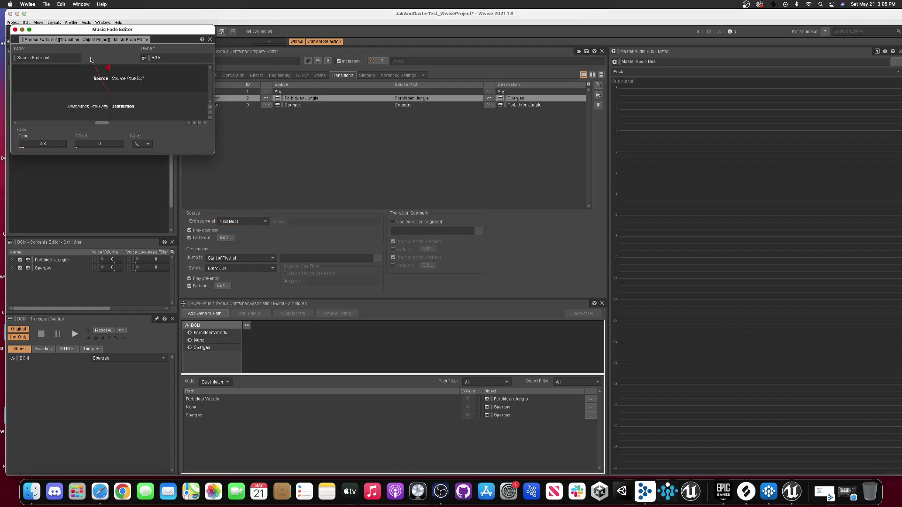
{"action": "left_click_drag", "start_coordinate": [128, 31], "coordinate": [327, 97]}
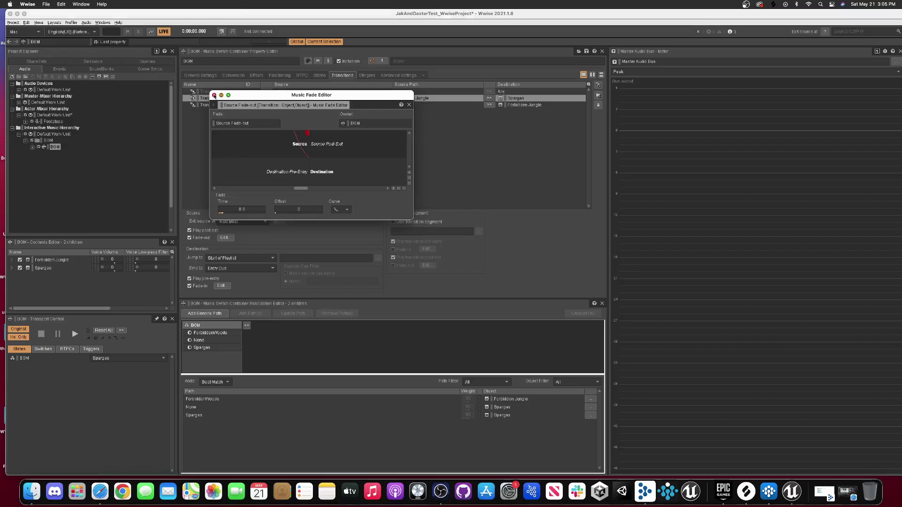
{"action": "left_click", "coordinate": [214, 95]}
{"action": "left_click", "coordinate": [227, 287]}
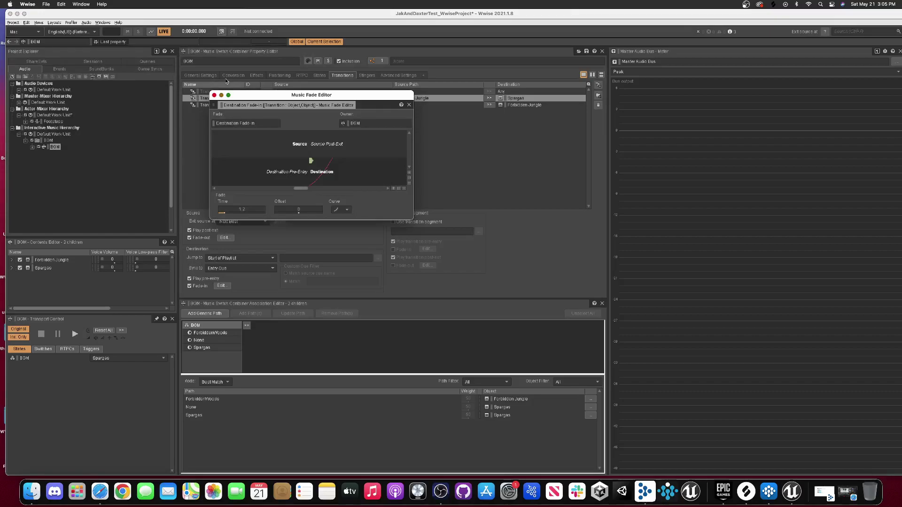
{"action": "left_click", "coordinate": [215, 95]}
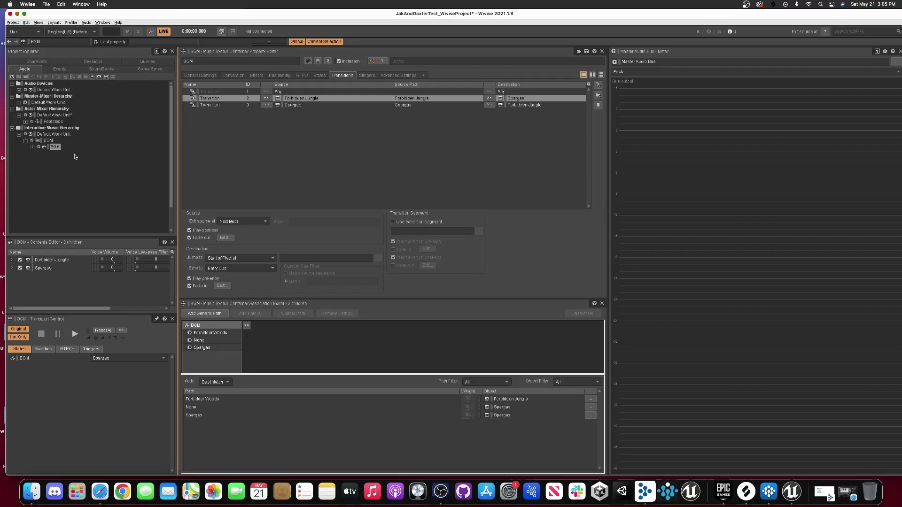
Step: Show the Footsteps switch container's properties and expand its Carpet, Water and Wood children in the Actor-Mixer Hierarchy
{"action": "left_click", "coordinate": [51, 121]}
{"action": "left_click", "coordinate": [26, 121]}
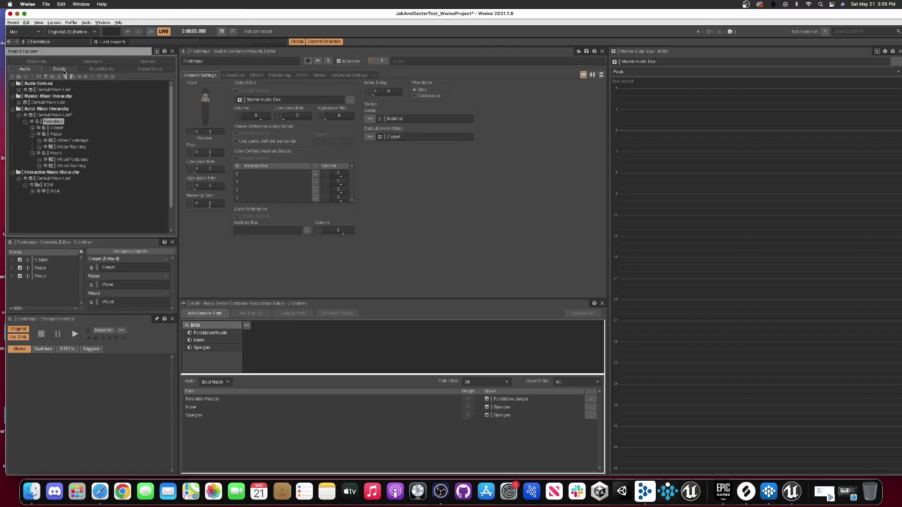
Step: Switch back to Unreal Editor and survey the GreenwoodVillage level from above, covering the rope bridge, camp, village houses and trigger volumes
{"action": "left_click", "coordinate": [792, 491]}
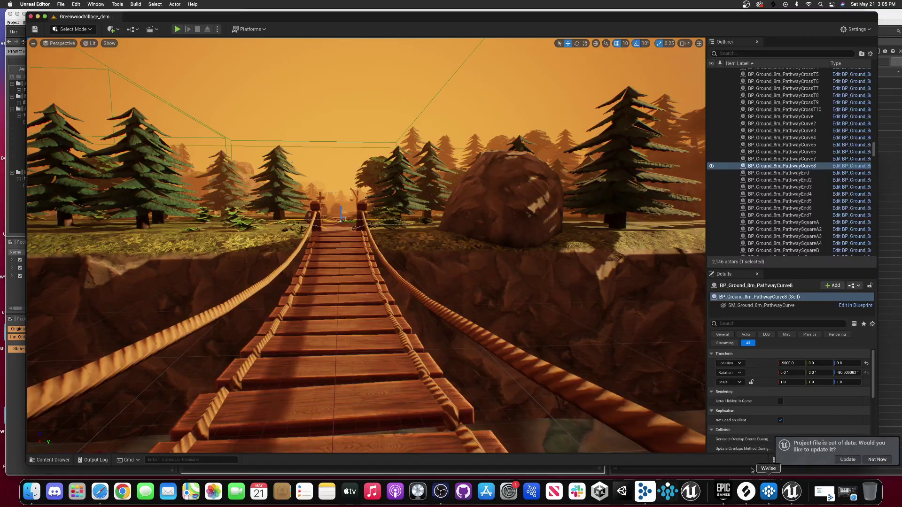
{"action": "key", "text": "w"}
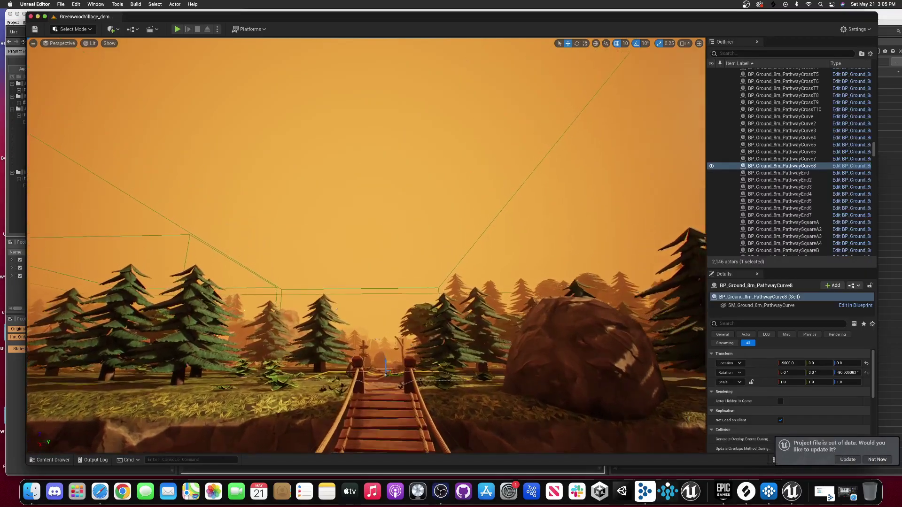
{"action": "key", "text": "w"}
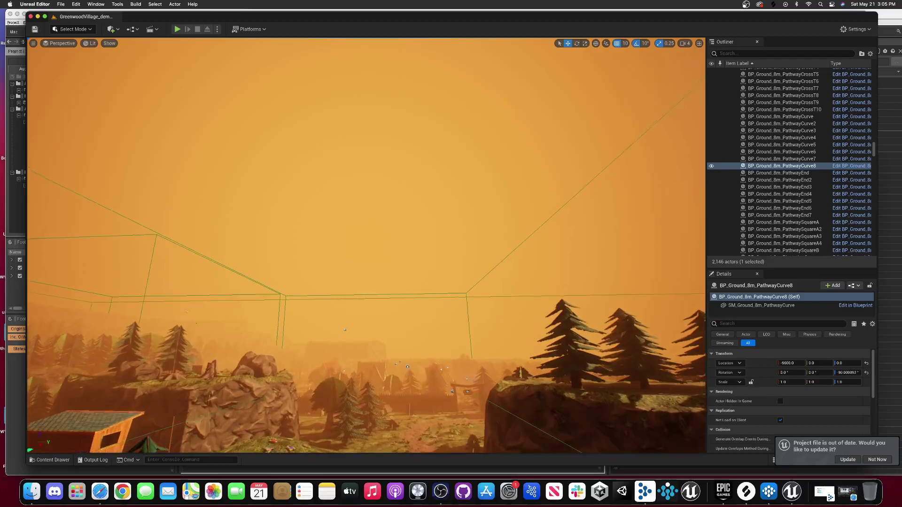
{"action": "key", "text": "s"}
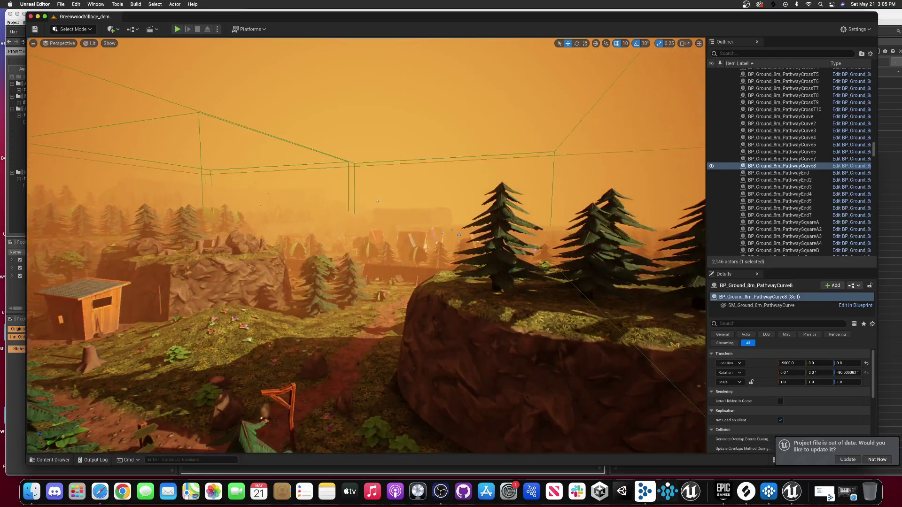
{"action": "key", "text": "s"}
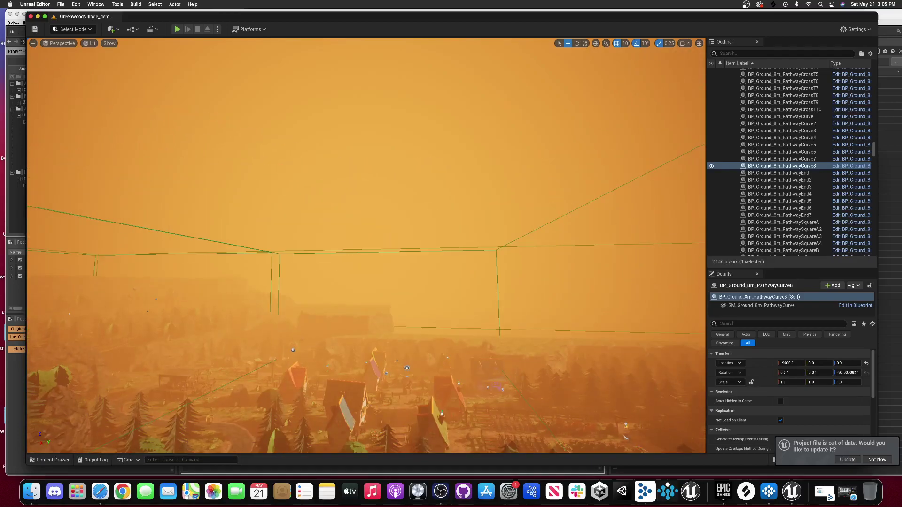
{"action": "key", "text": "s"}
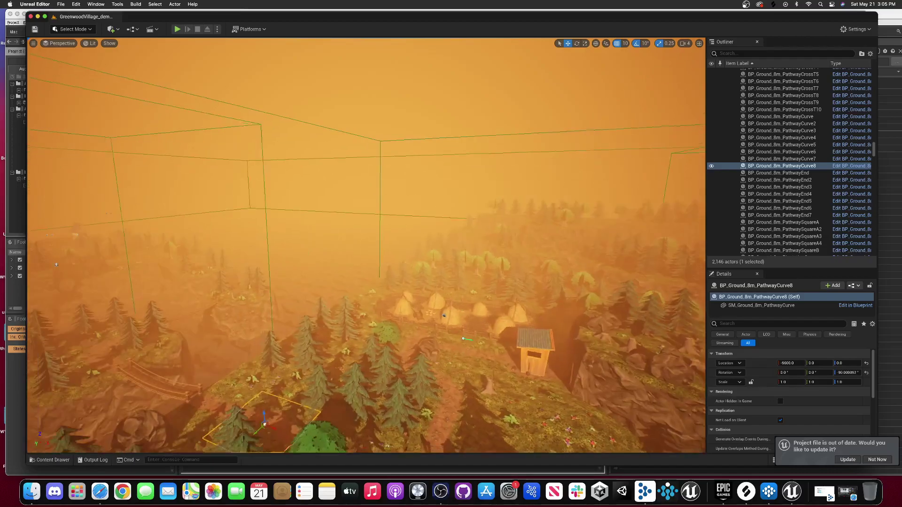
{"action": "key", "text": "s"}
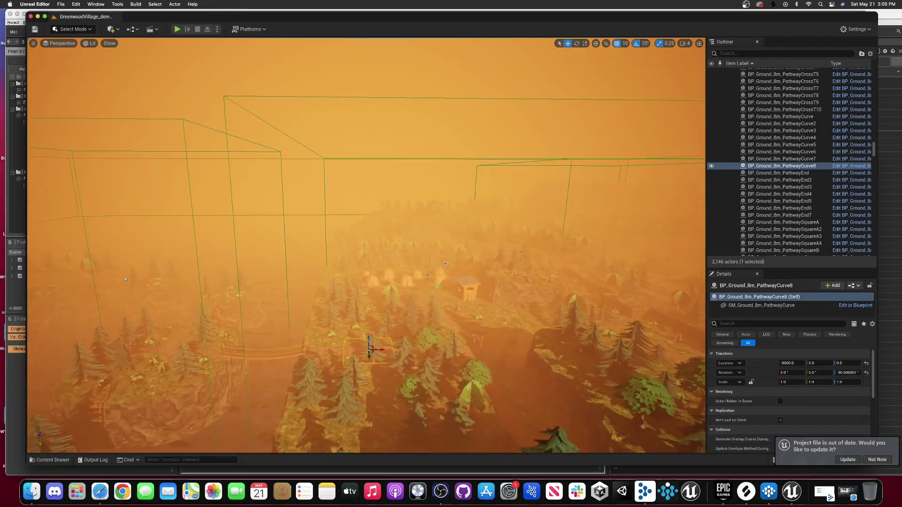
{"action": "right_click_drag", "start_coordinate": [367, 244], "coordinate": [446, 244]}
{"action": "right_click_drag", "start_coordinate": [471, 284], "coordinate": [475, 284]}
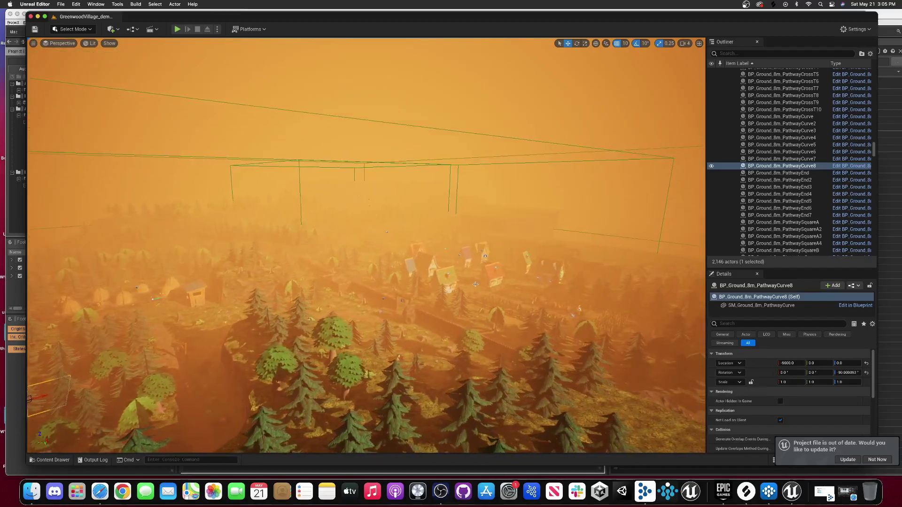